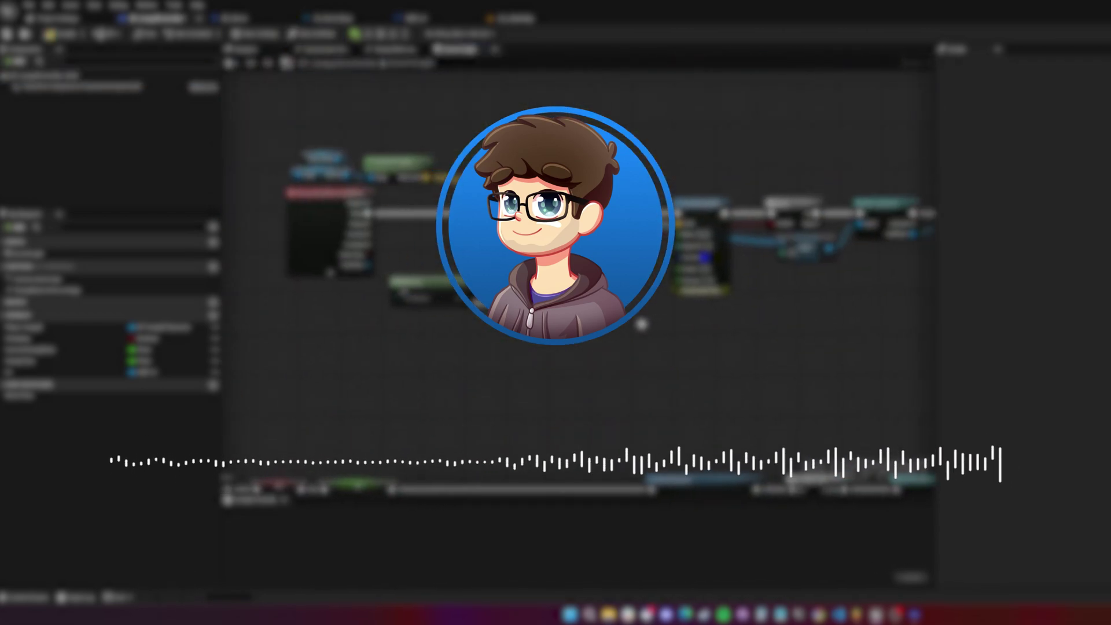
- Wire the left Blueprint node's pin into the right node, removing a stray added node
drag(521, 213, 775, 210)
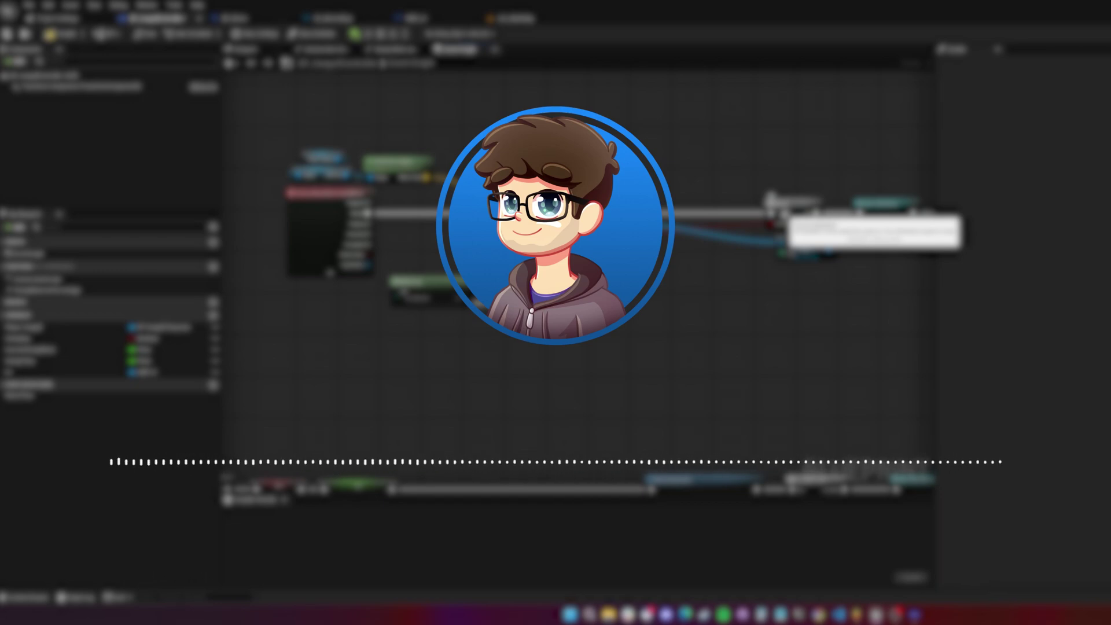
drag(775, 208, 775, 211)
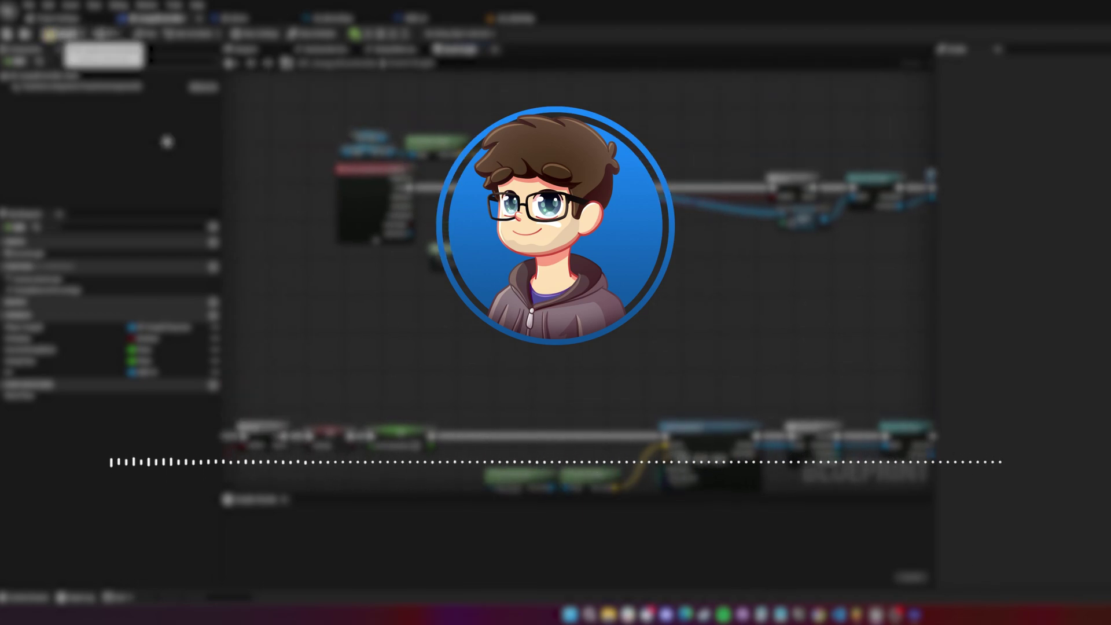
click(224, 20)
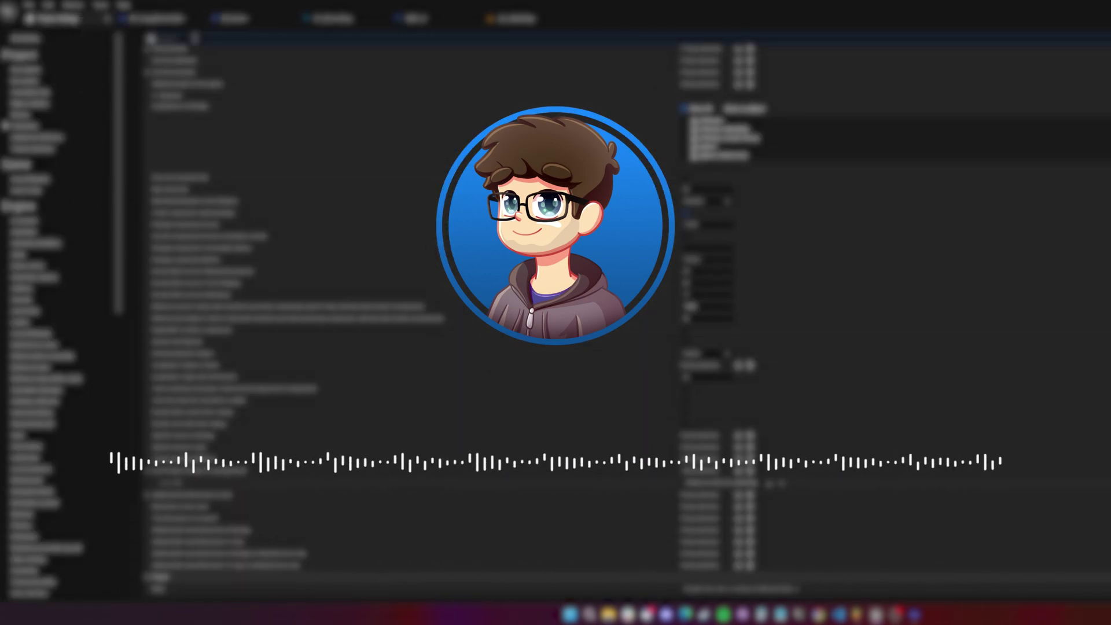
scroll(316, 359, down, 6)
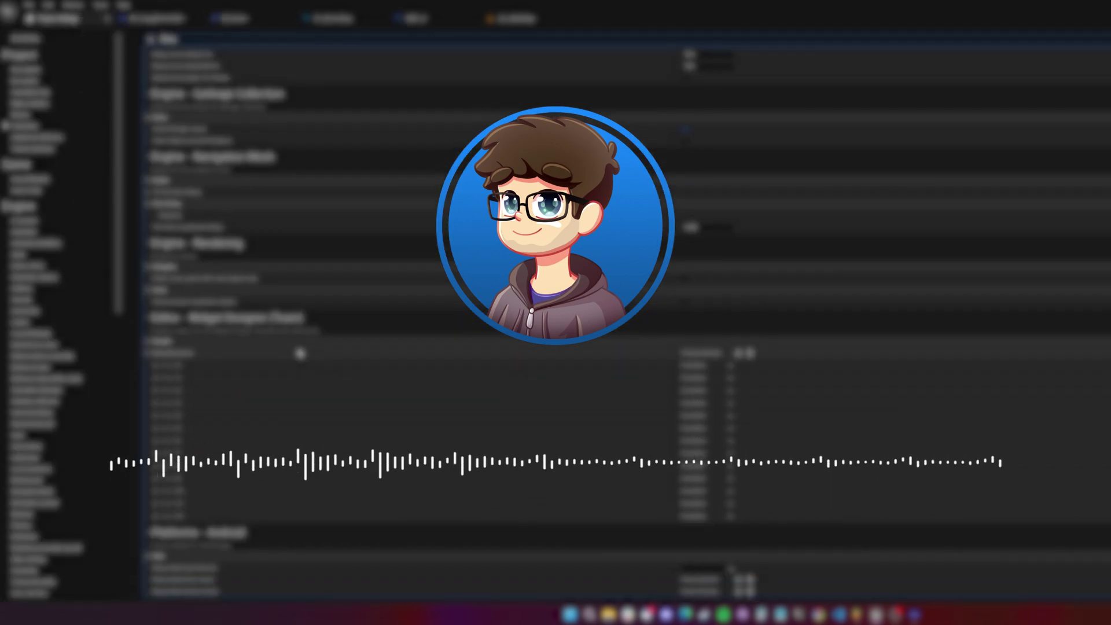
scroll(276, 438, up, 10)
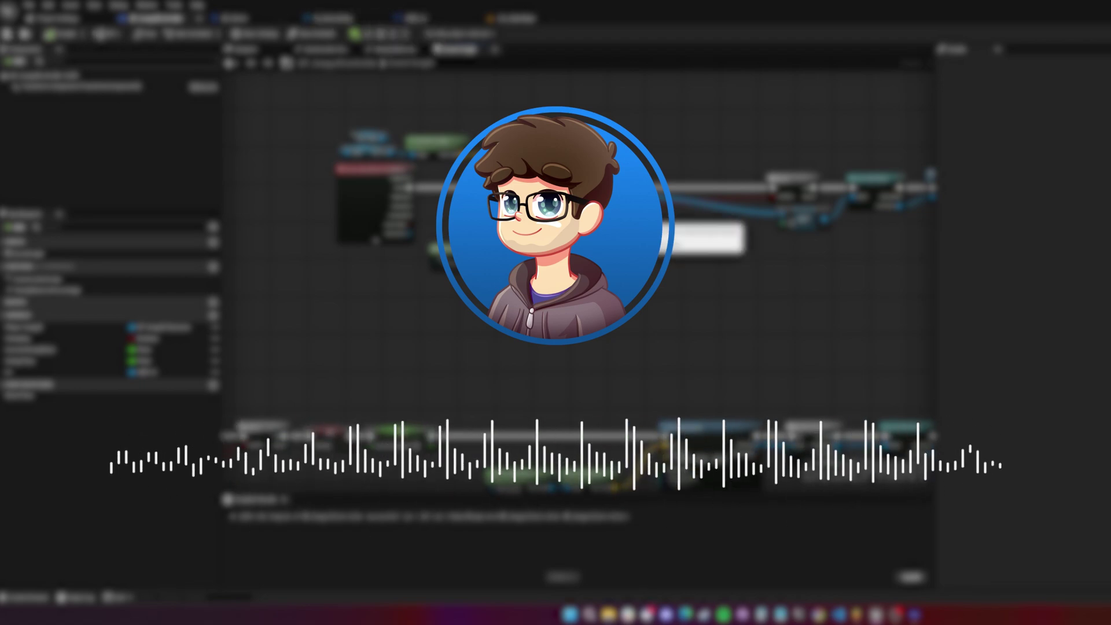
key(Return)
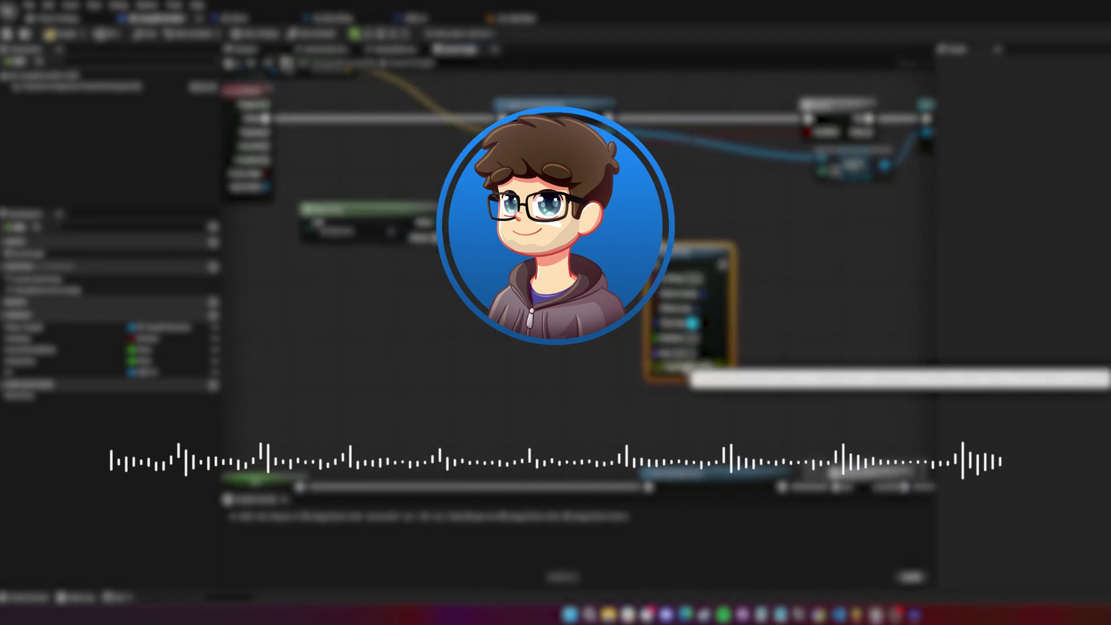
key(Delete)
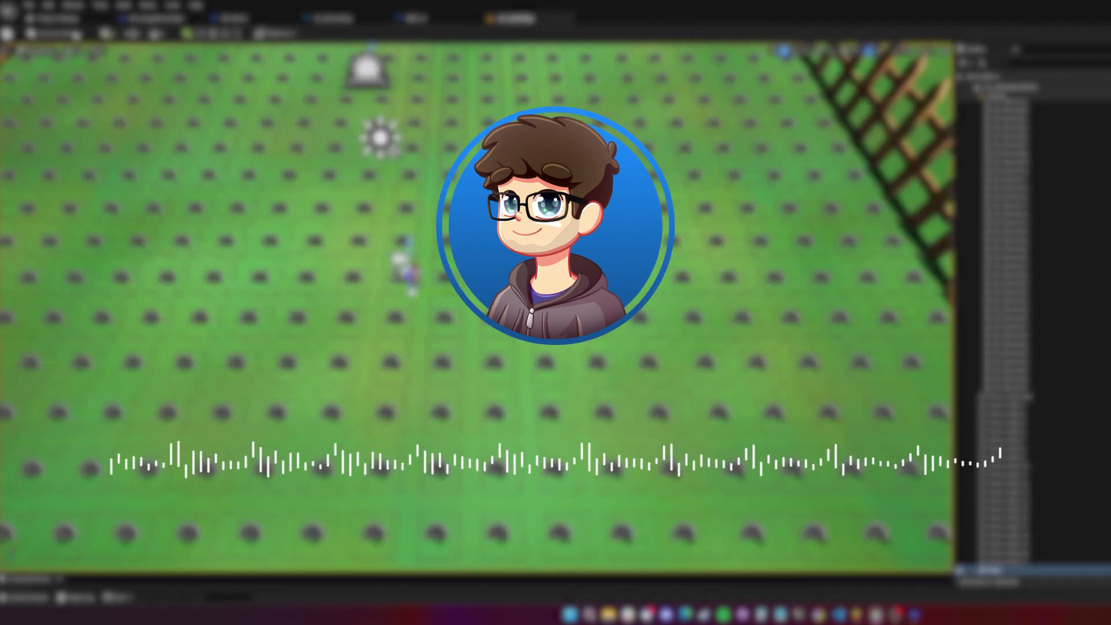
- Open Project Settings and review the Project - Packaging section
click(275, 33)
mouse_move(323, 153)
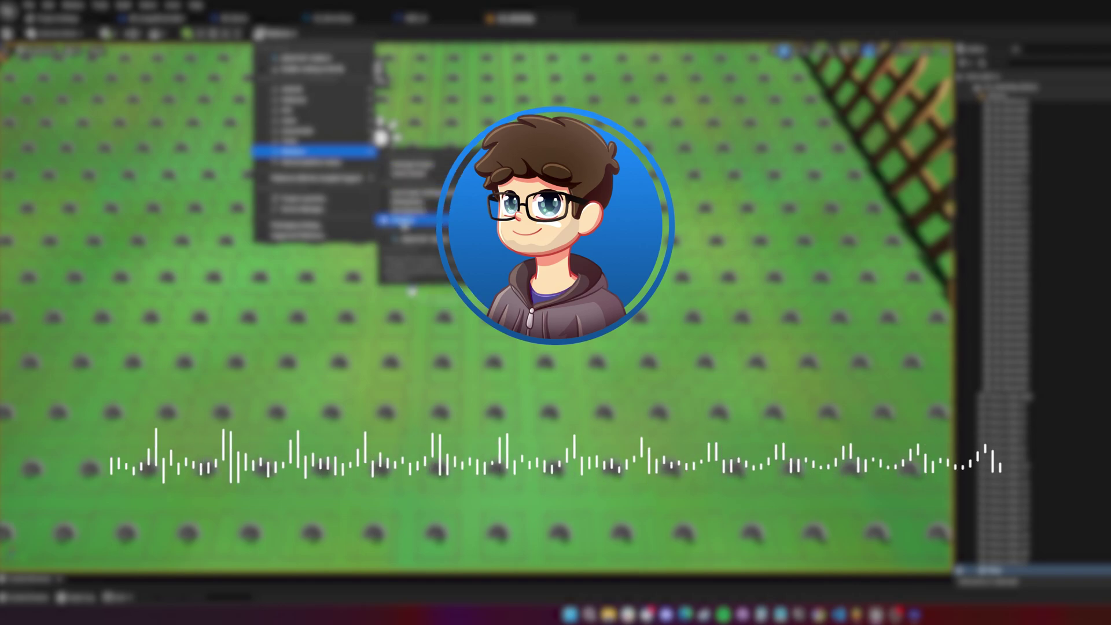
click(408, 192)
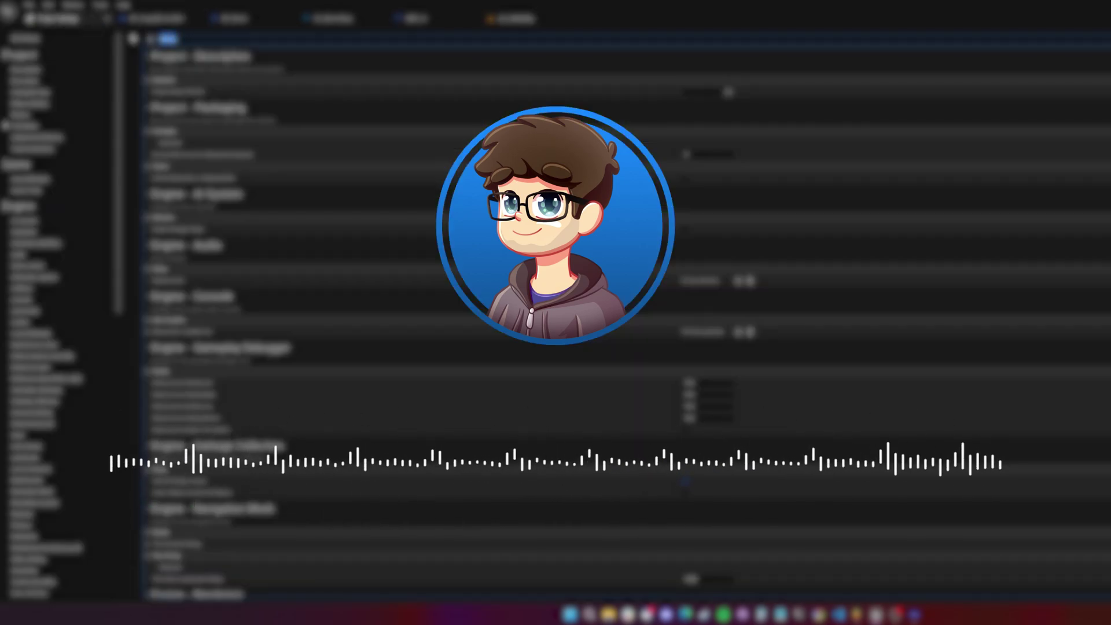
click(37, 137)
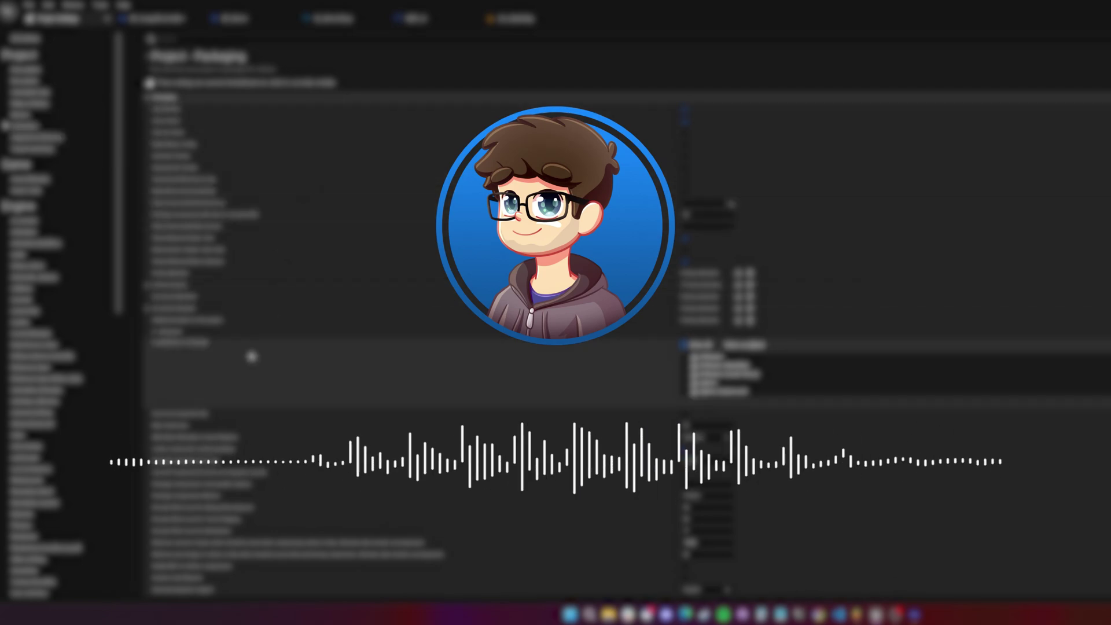
scroll(232, 339, down, 5)
scroll(232, 338, down, 3)
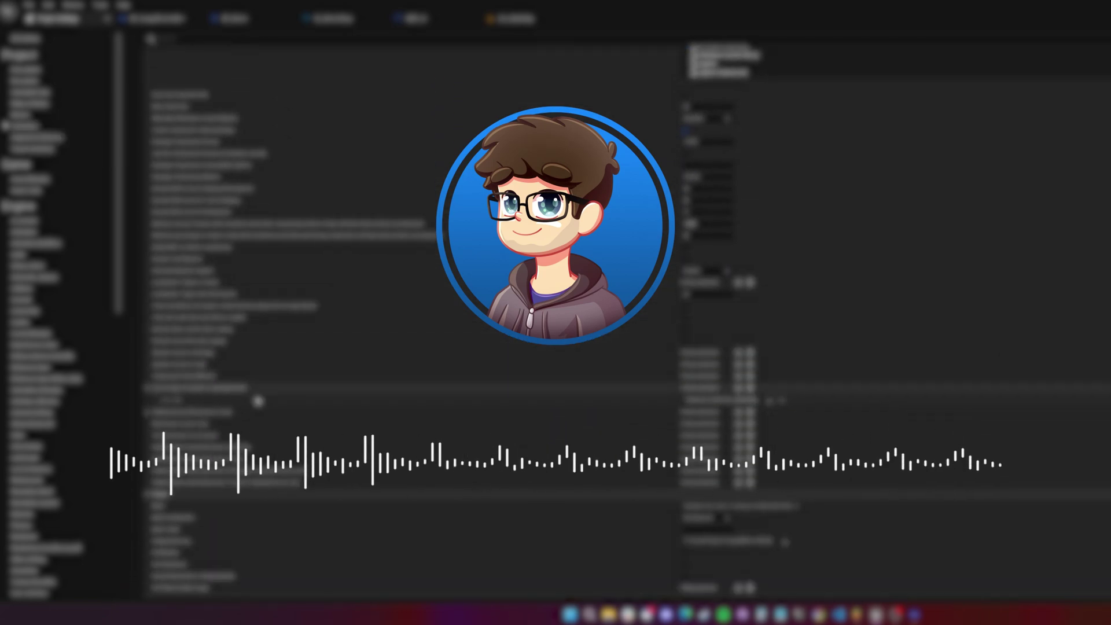
scroll(589, 526, down, 2)
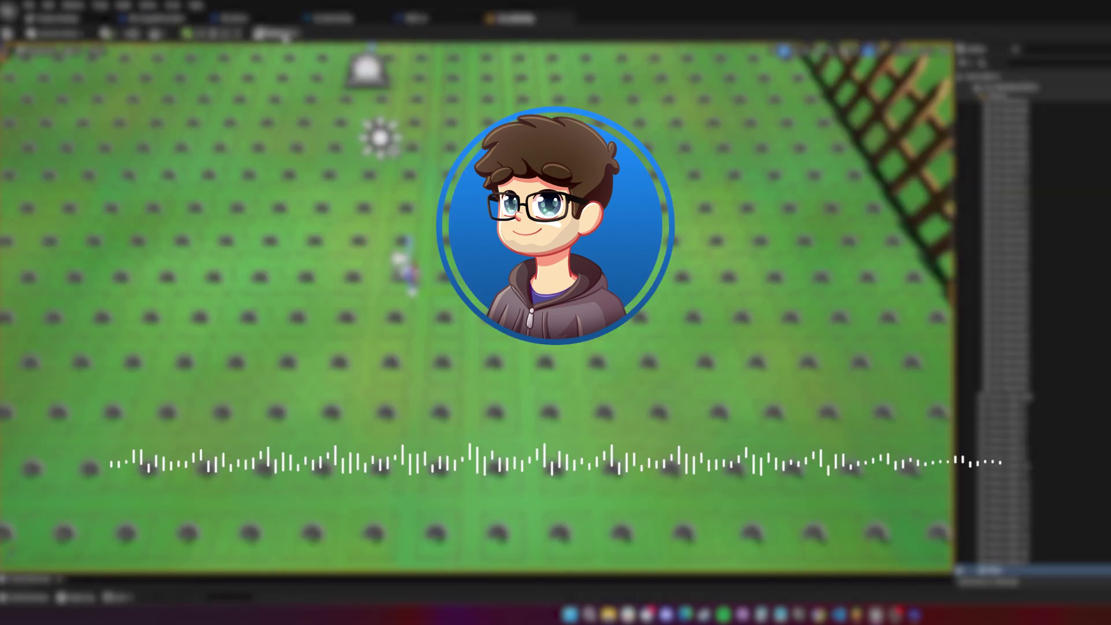
- Start a file import, then cancel the file dialog
click(255, 31)
click(429, 174)
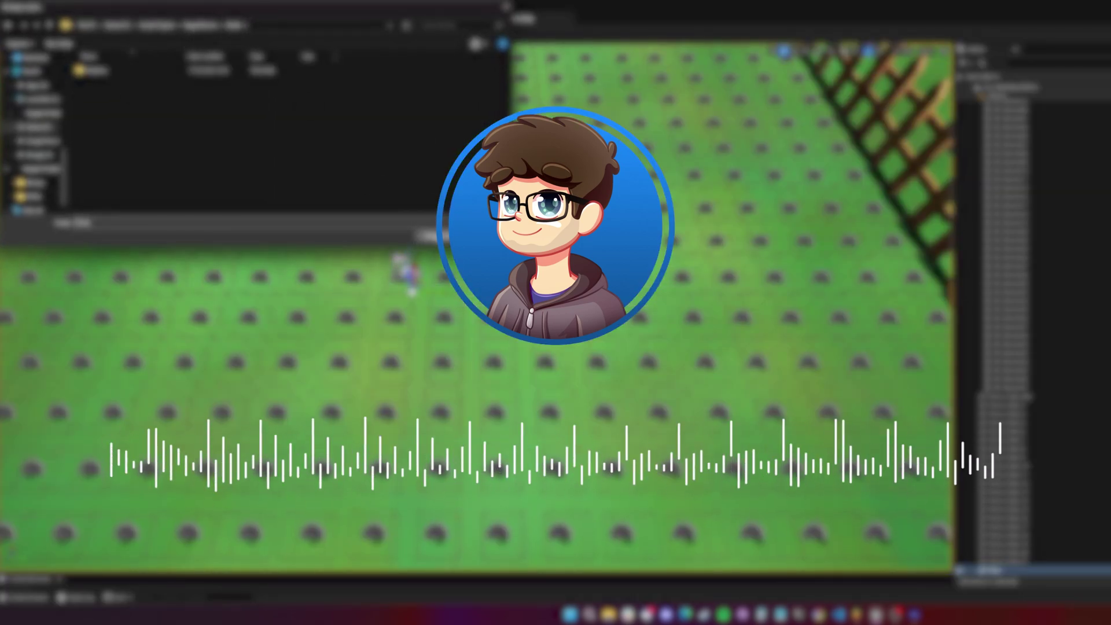
key(Escape)
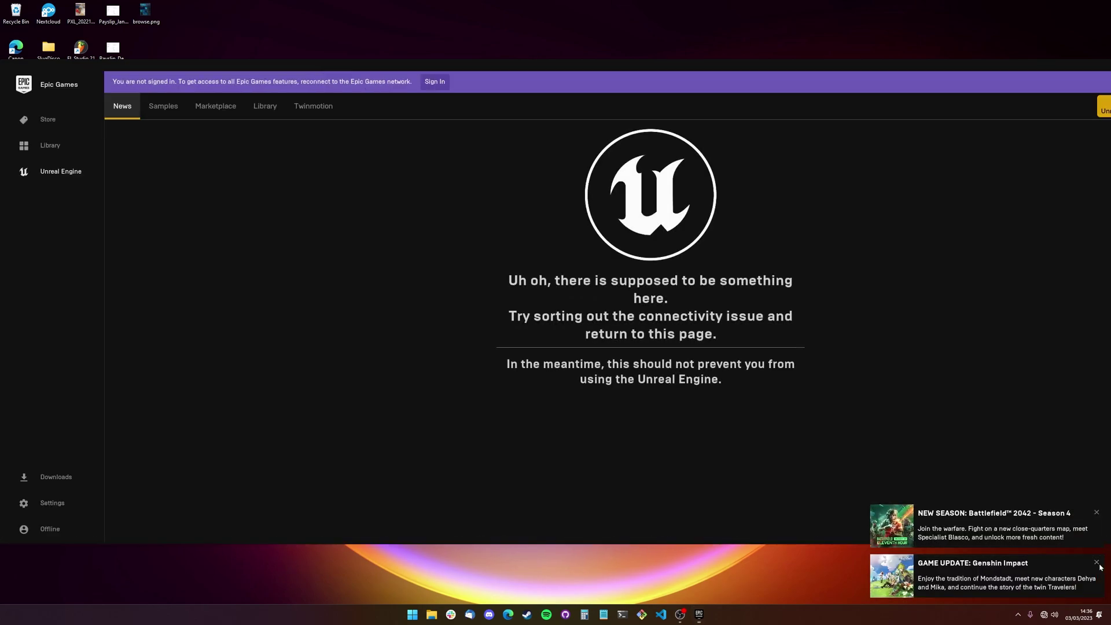
- Dismiss the Genshin Impact and Battlefield 2042 notifications and open the Unreal Engine Library
click(1097, 563)
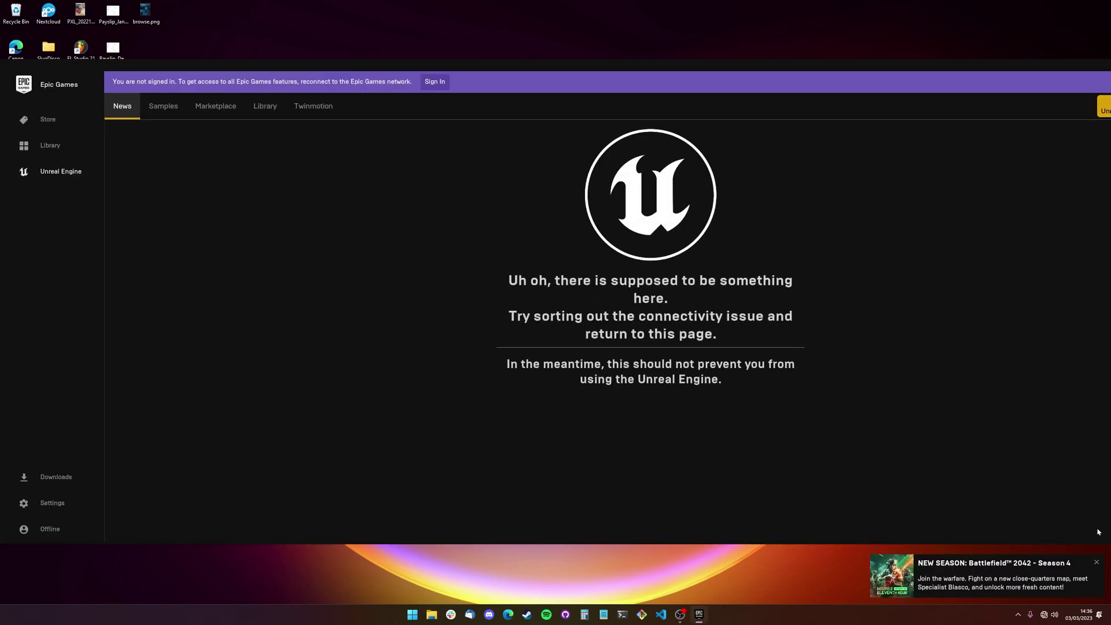
click(1097, 563)
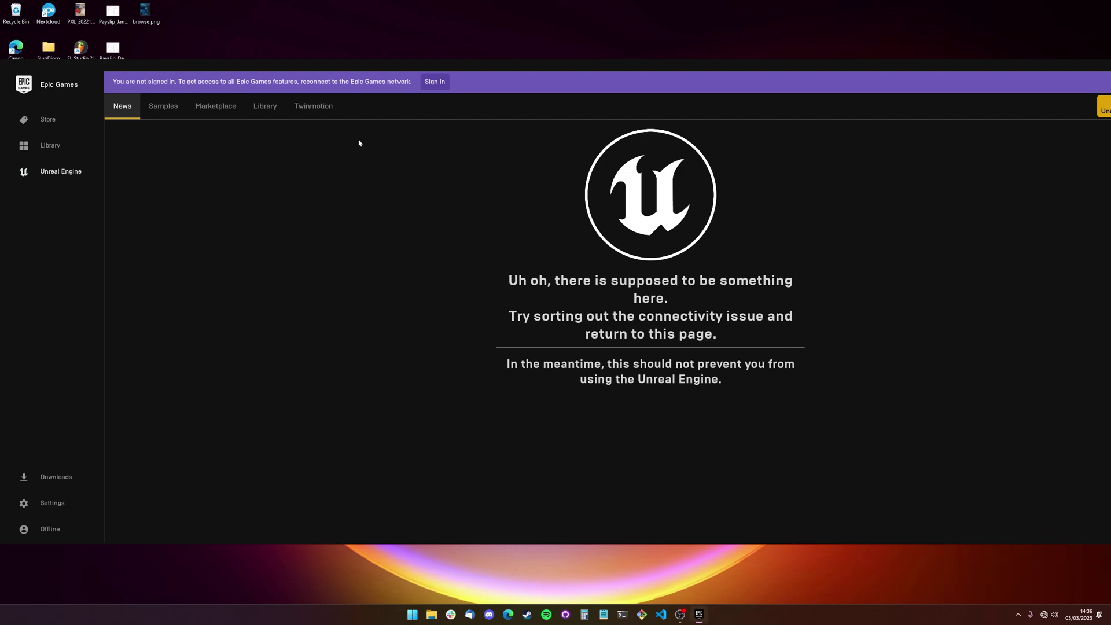
click(264, 111)
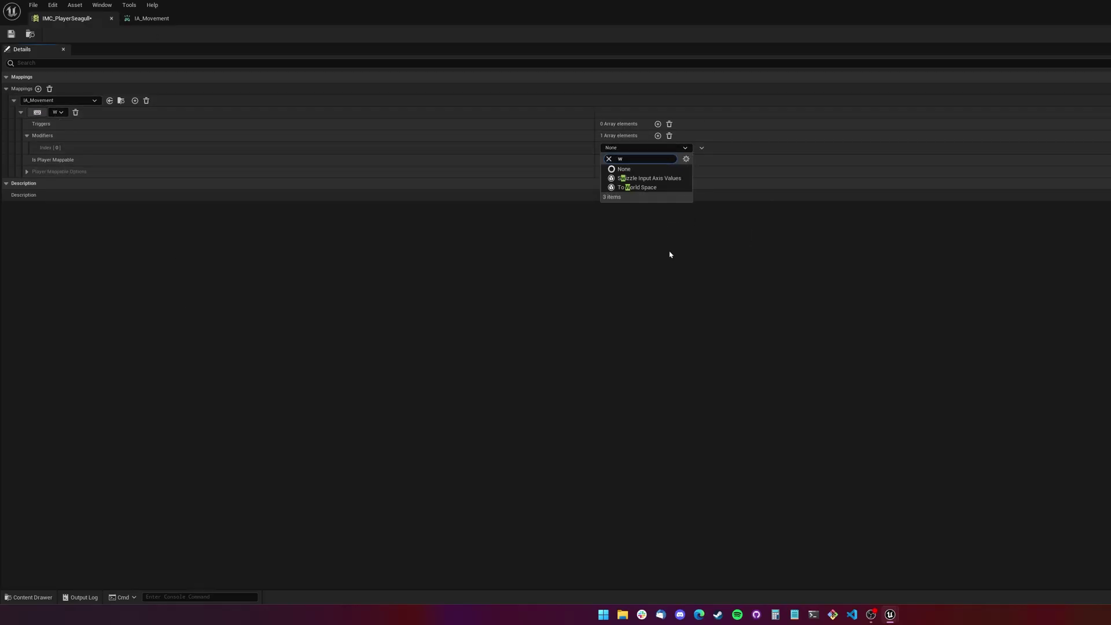
click(670, 253)
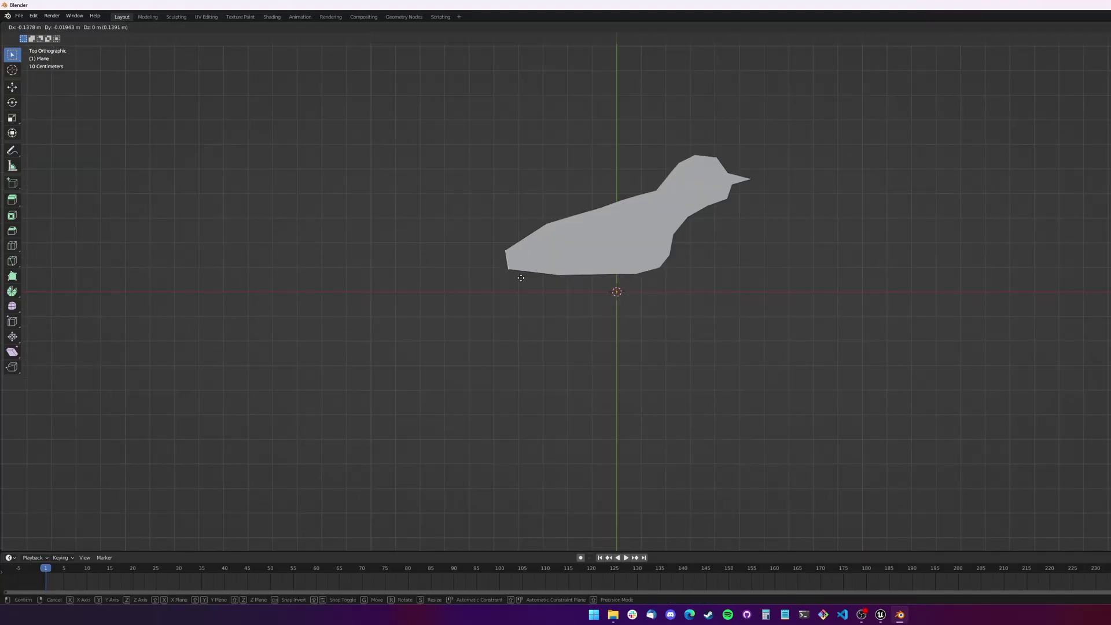
- Confirm moving the outline vertices and orbit to inspect the bird mesh from the side
scroll(740, 175, up, 4)
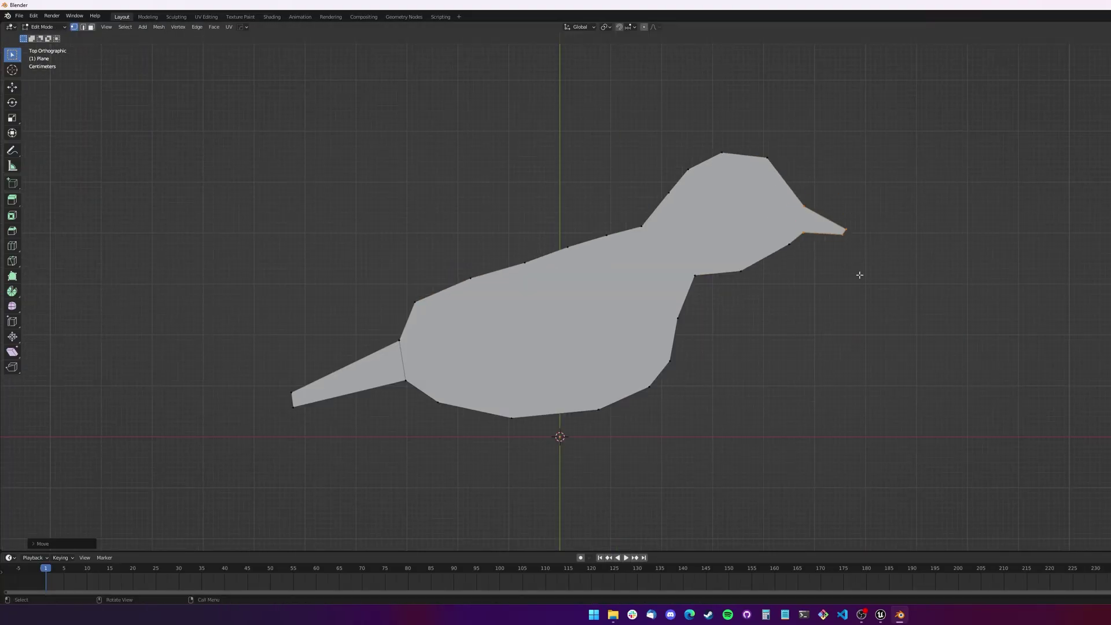
click(821, 194)
scroll(822, 194, down, 3)
scroll(752, 232, up, 3)
middle_drag(752, 231, 555, 328)
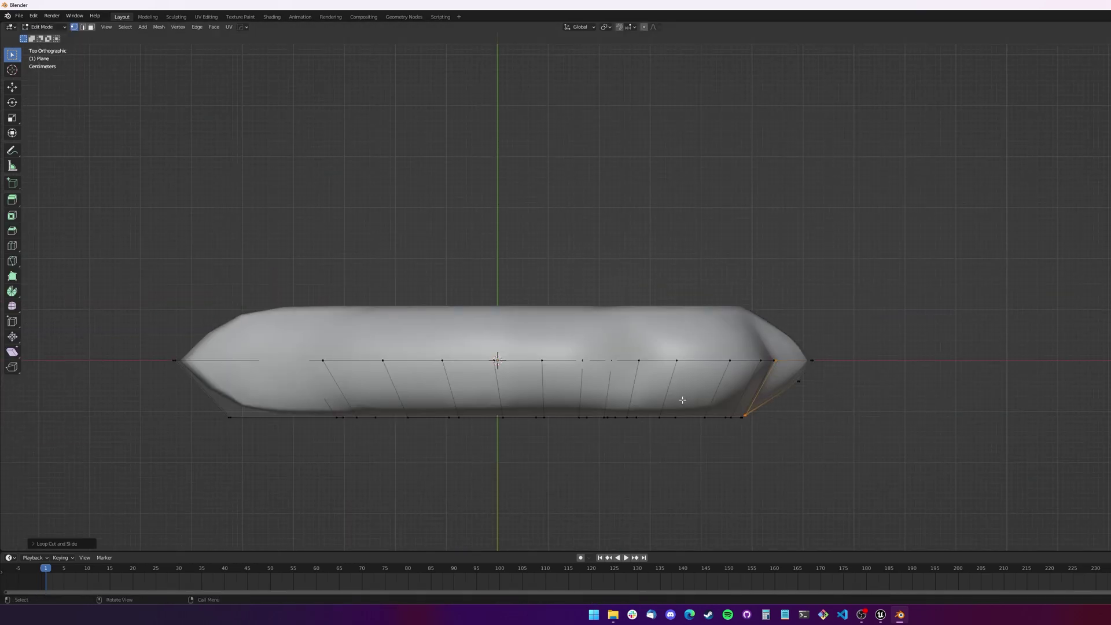
middle_drag(683, 400, 707, 352)
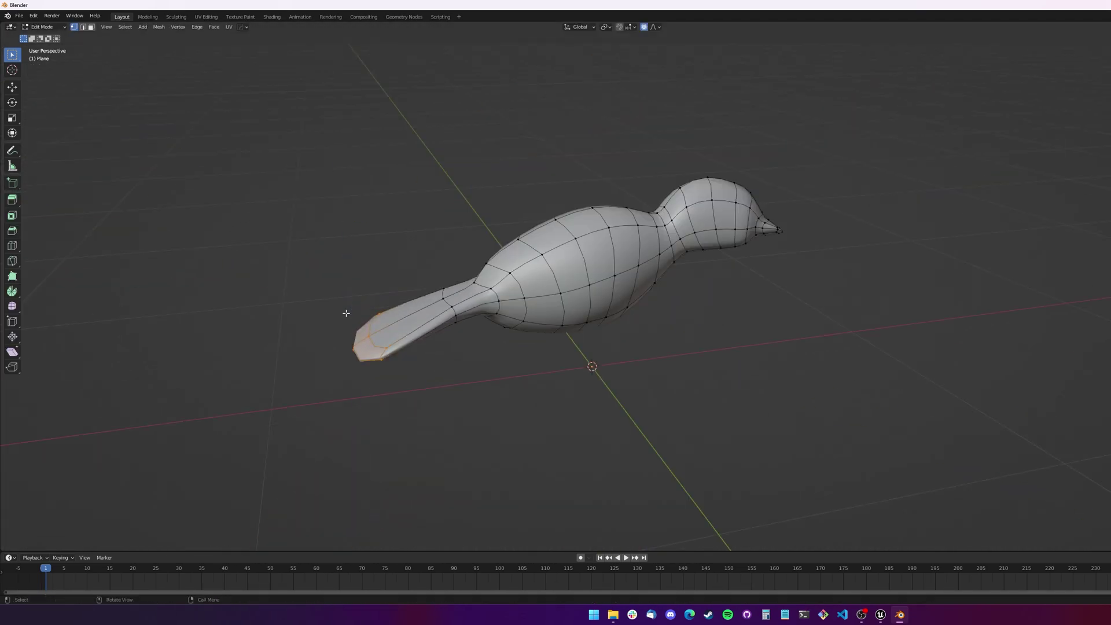
- In front view with X-ray enabled, box-select the vertices at the tail tip
key(KP_3)
key(KP_1)
key(alt+z)
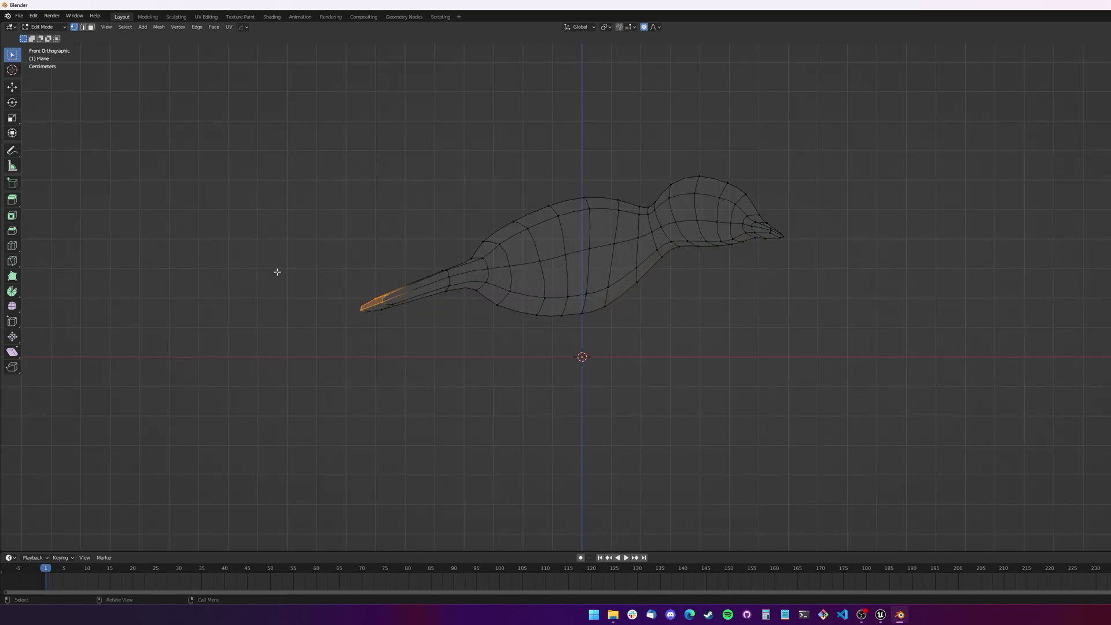
drag(297, 238, 431, 361)
- Pull the tail tip with smooth falloff, then add a worm cylinder with a beveled, merged top
key(g)
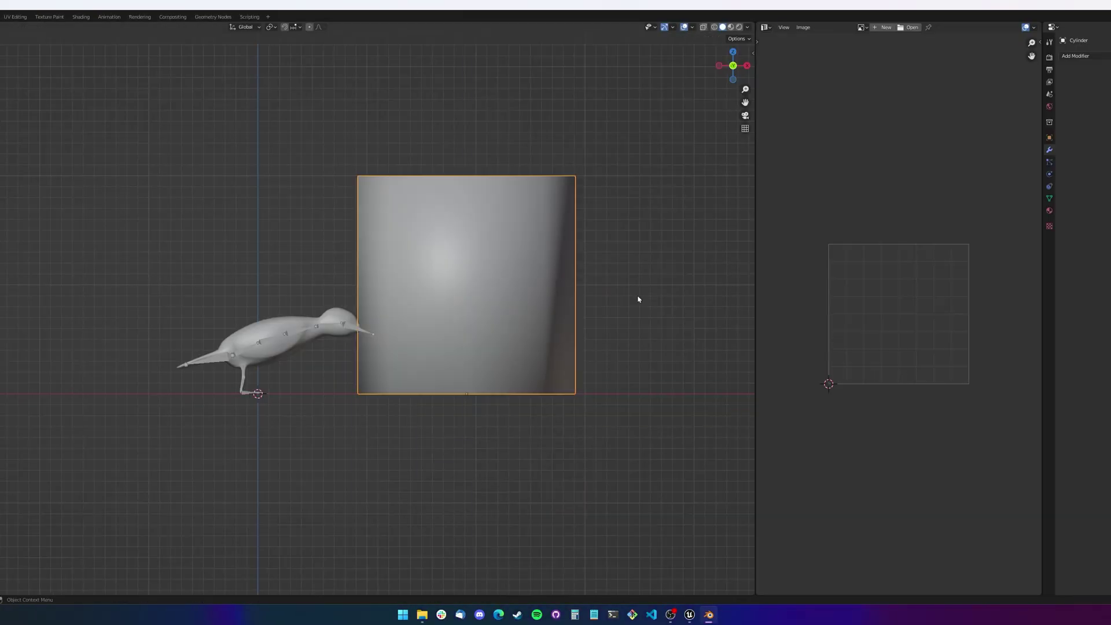
click(496, 405)
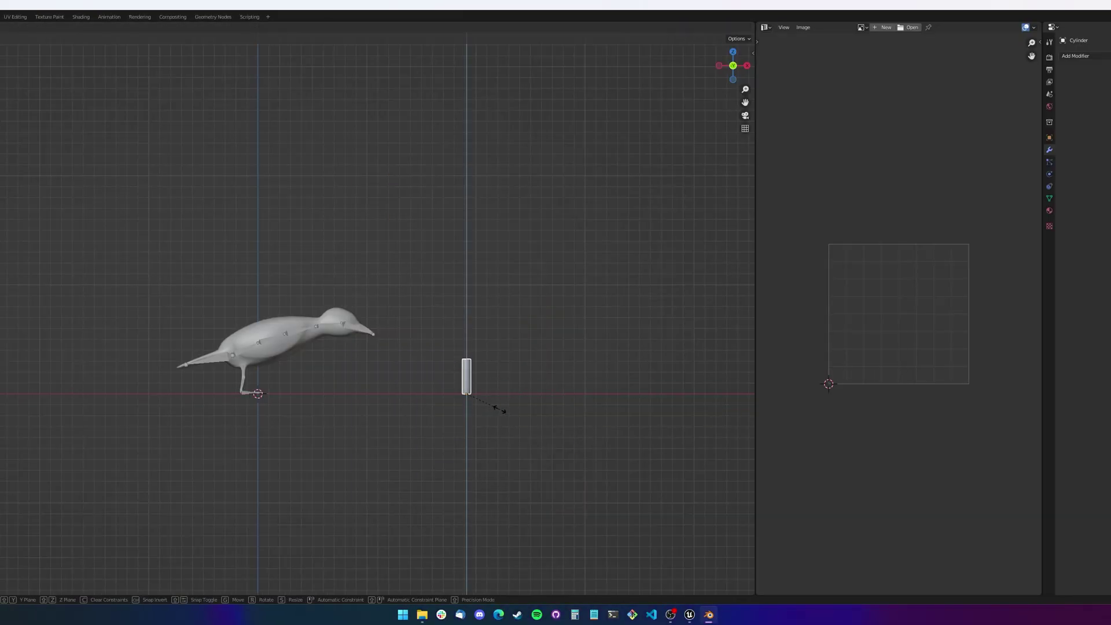
scroll(397, 380, up, 3)
key(ctrl+b)
right_click(403, 441)
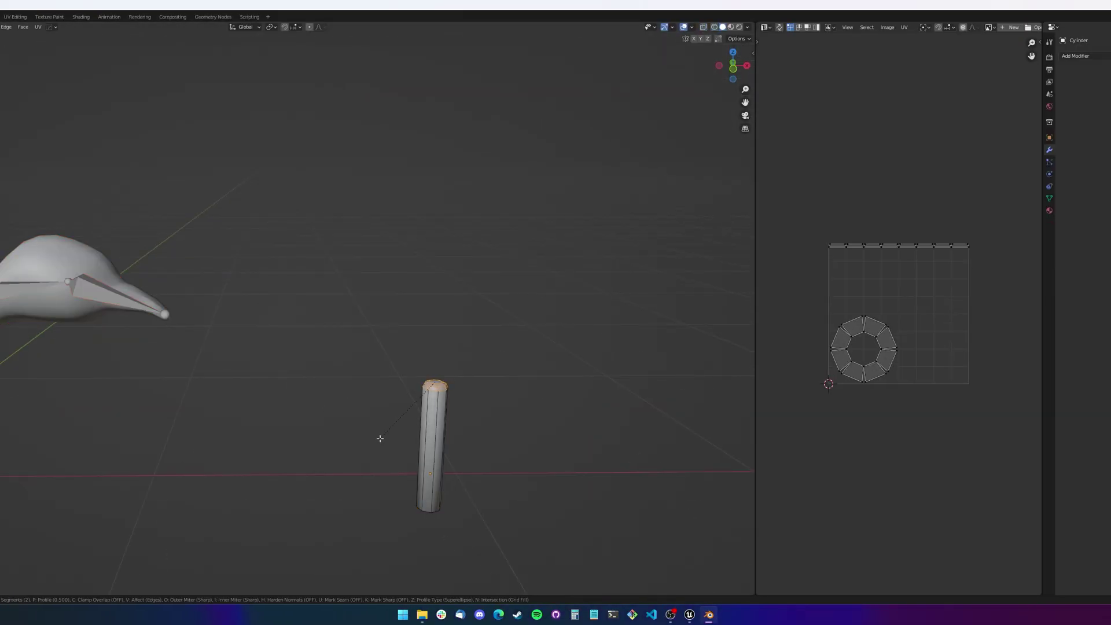
middle_drag(380, 439, 414, 417)
key(m)
click(443, 430)
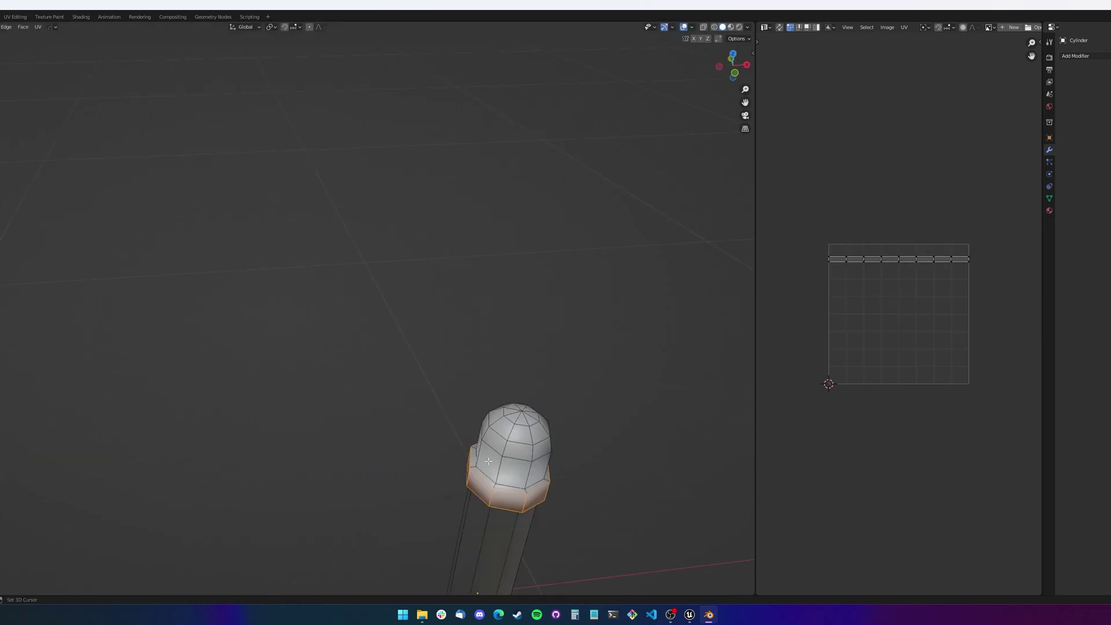
key(Tab)
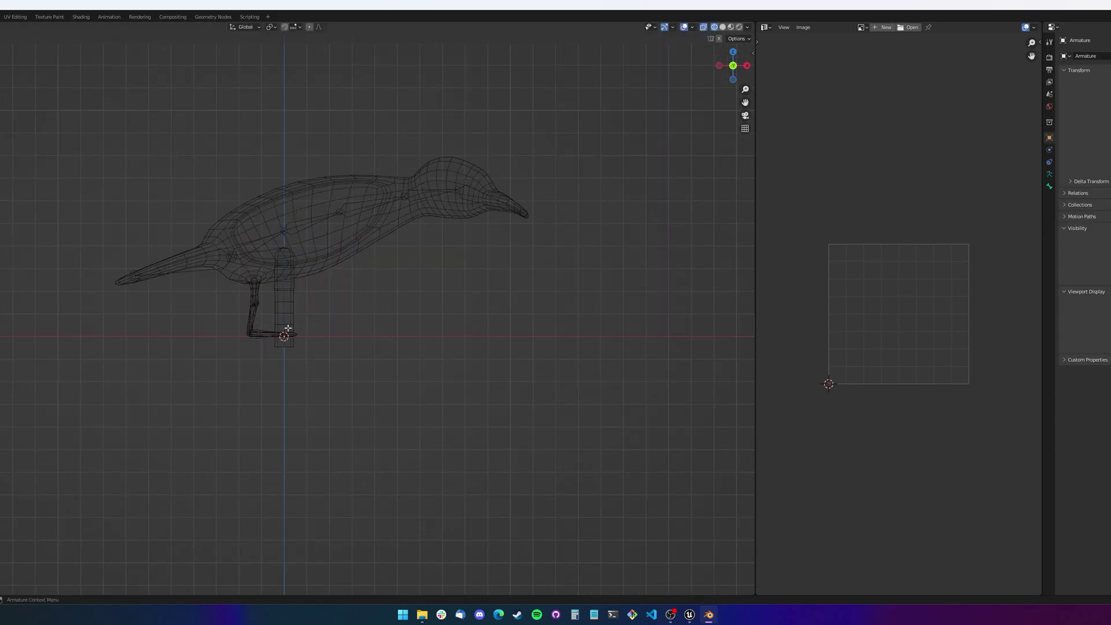
- Rig the worm cylinder with an armature named WormArmature
scroll(342, 122, down, 4)
shift+click(274, 375)
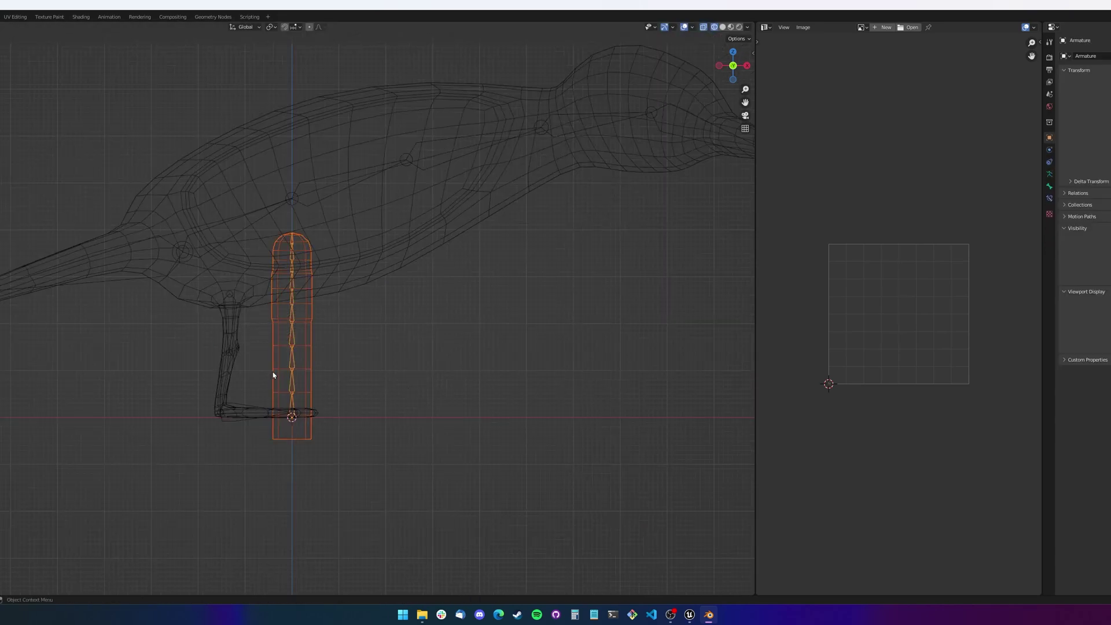
key(KP_3)
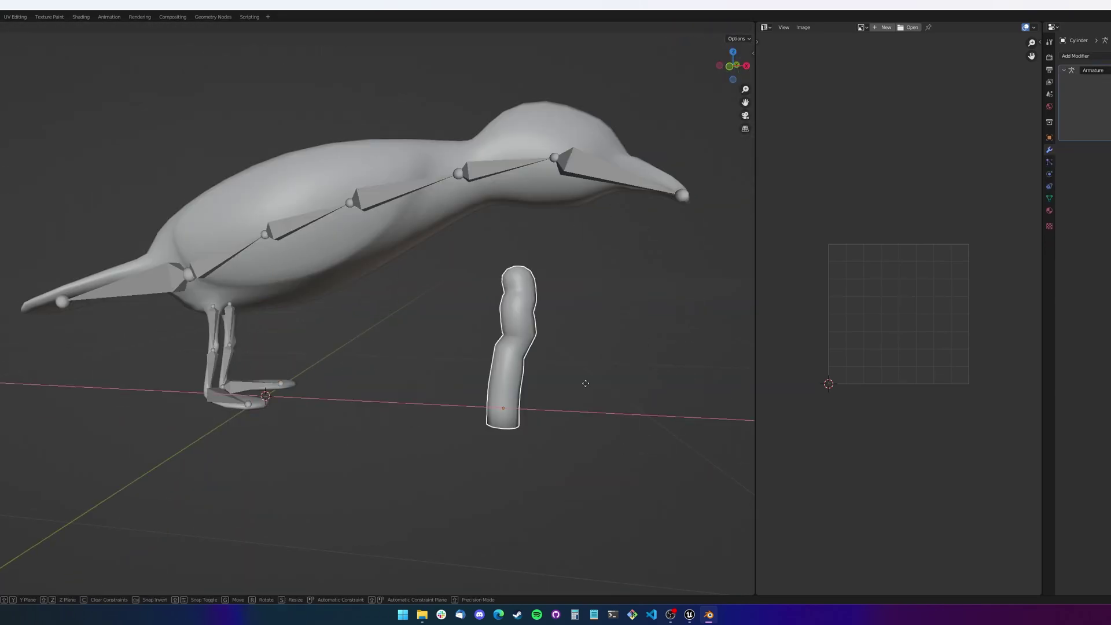
key(Return)
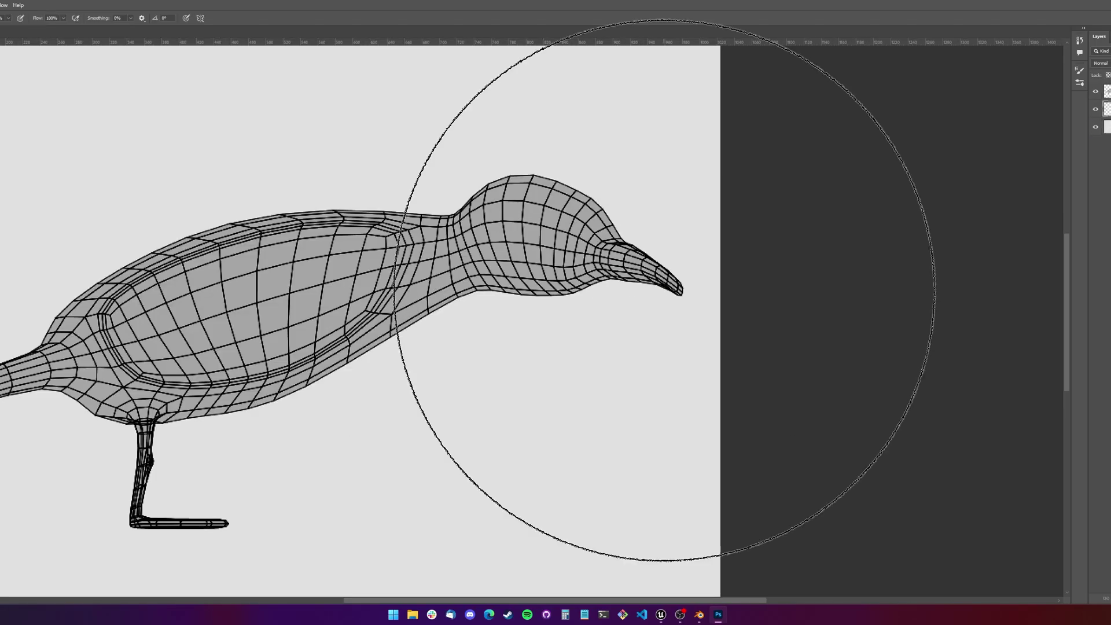
- Paint a yellow beak, a dark eye and soft grey tail shading on the seagull texture
drag(697, 299, 655, 270)
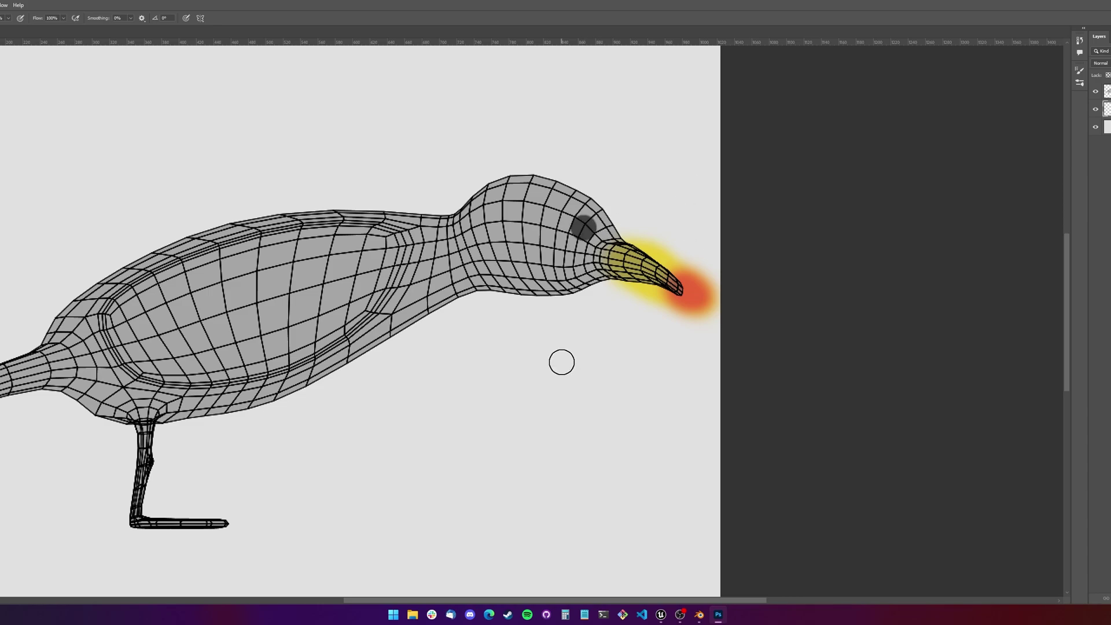
click(575, 221)
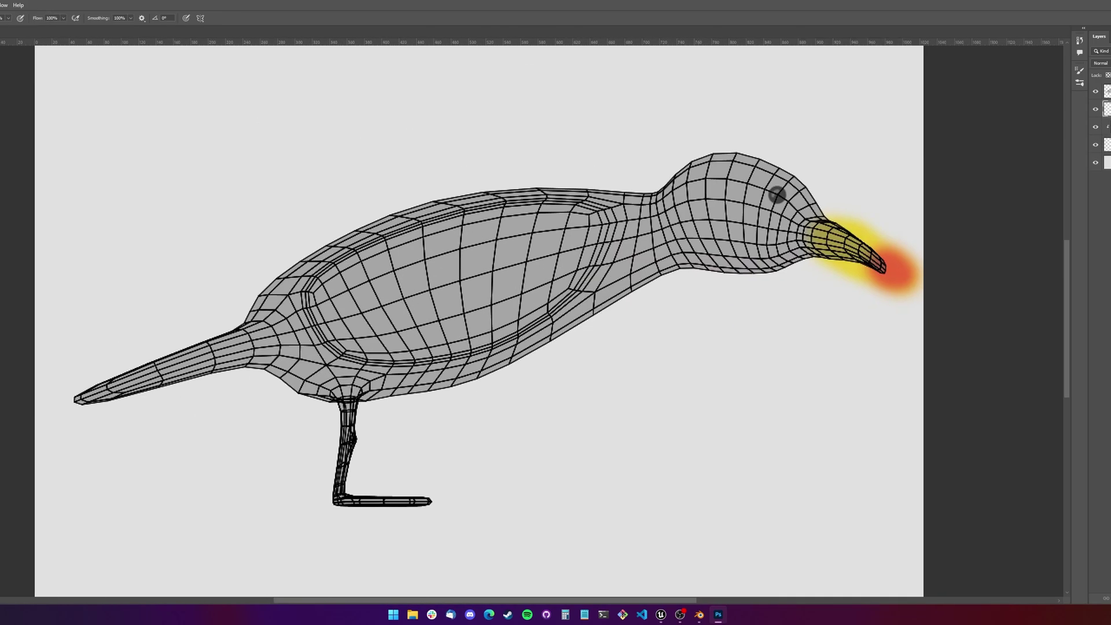
mouse_move(223, 255)
mouse_down()
mouse_move(12, 439)
mouse_move(145, 382)
mouse_up()
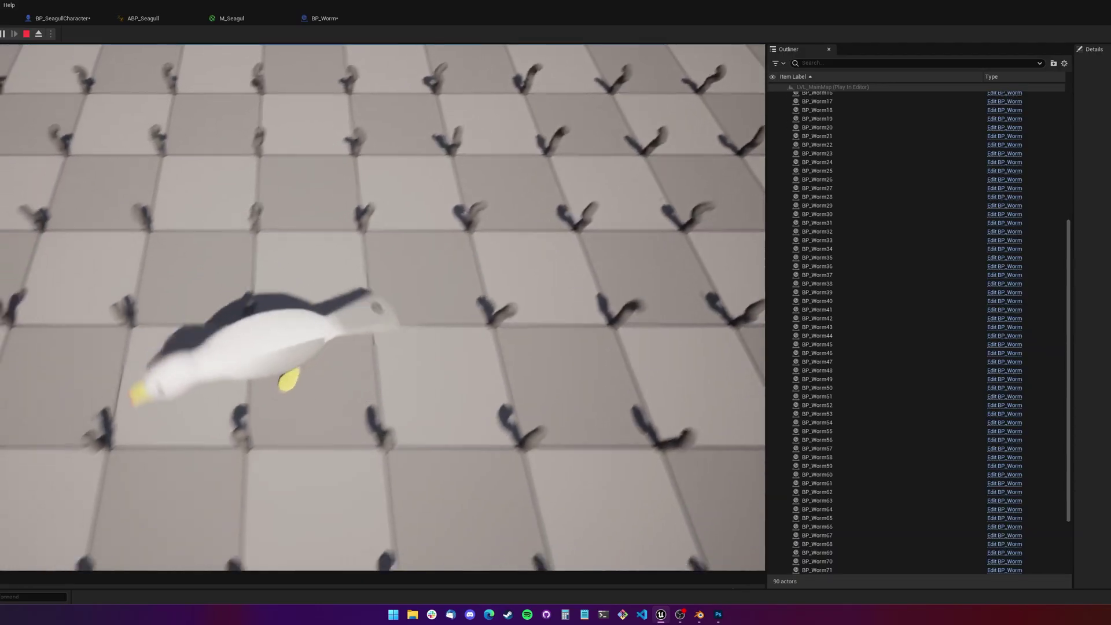
- Test seagull steering, then add Dirt Rise Time to Raise Dirt and wire it into the event flow
key(d)
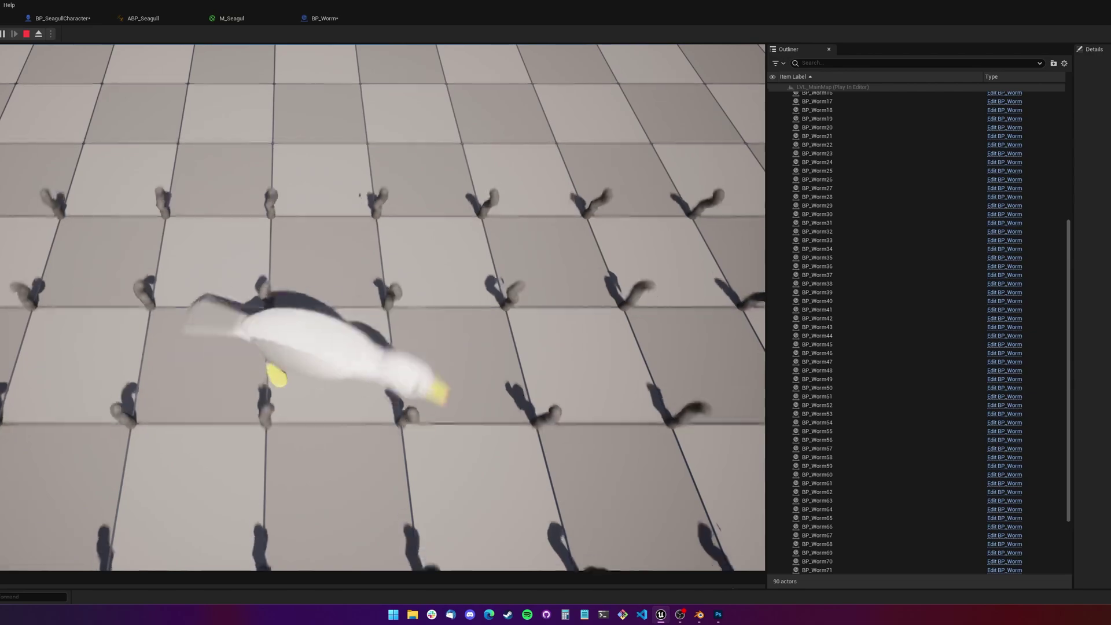
key(s)
key(d)
key(w)
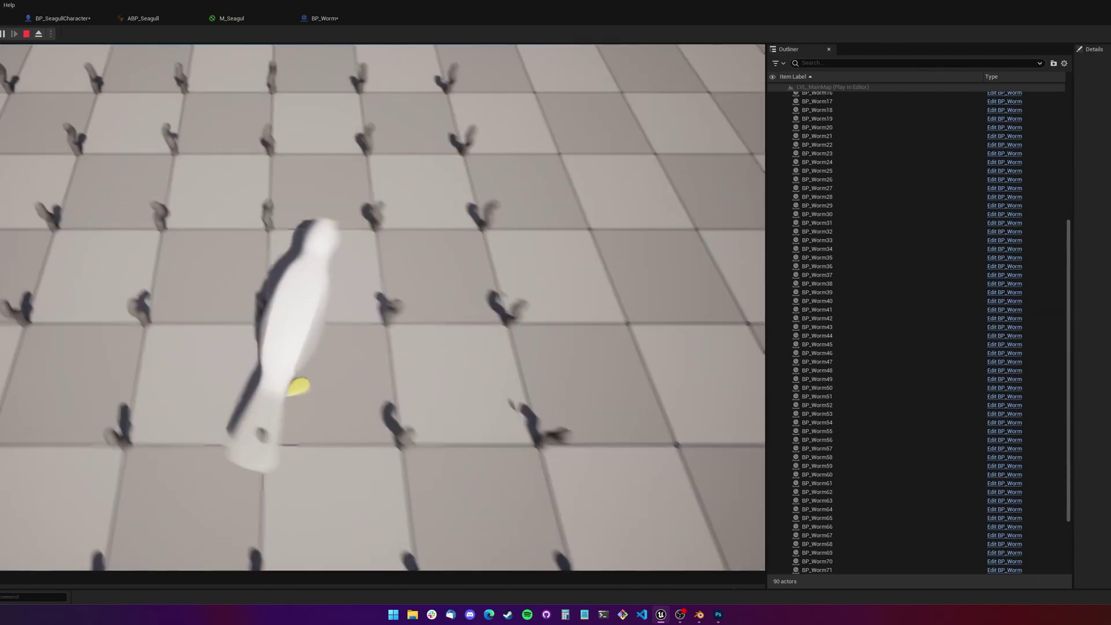
key(a)
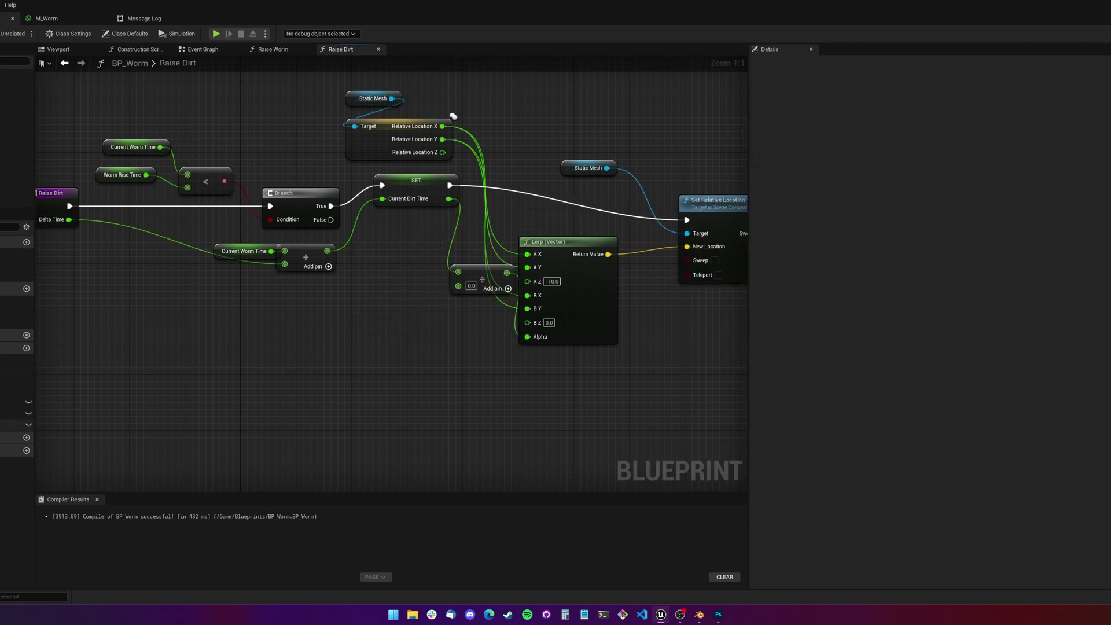
drag(17, 436, 377, 334)
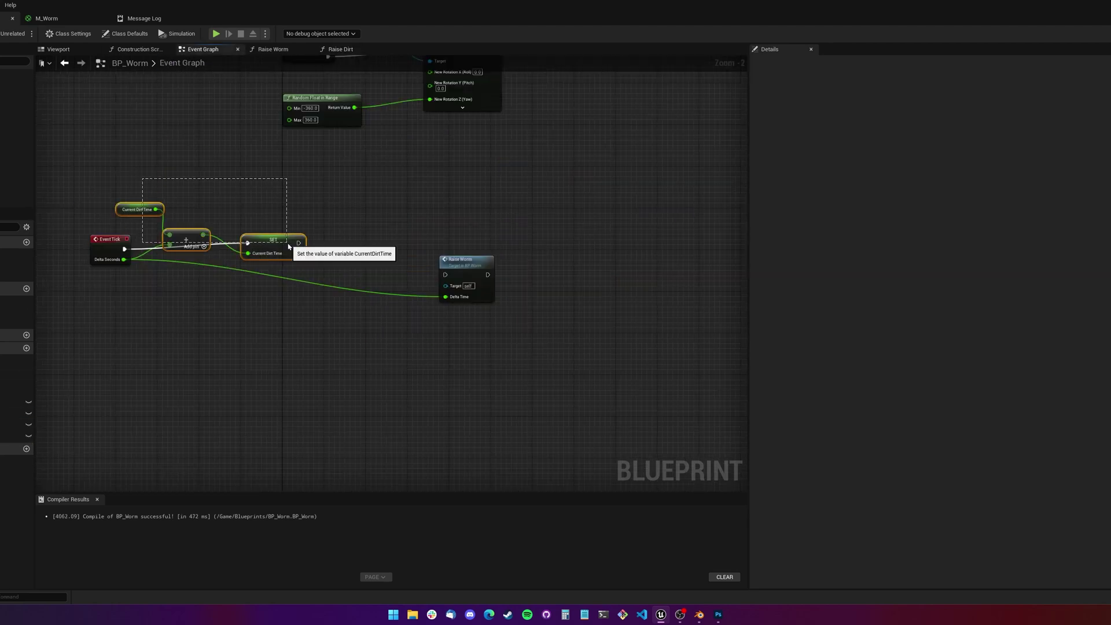
drag(268, 259, 428, 280)
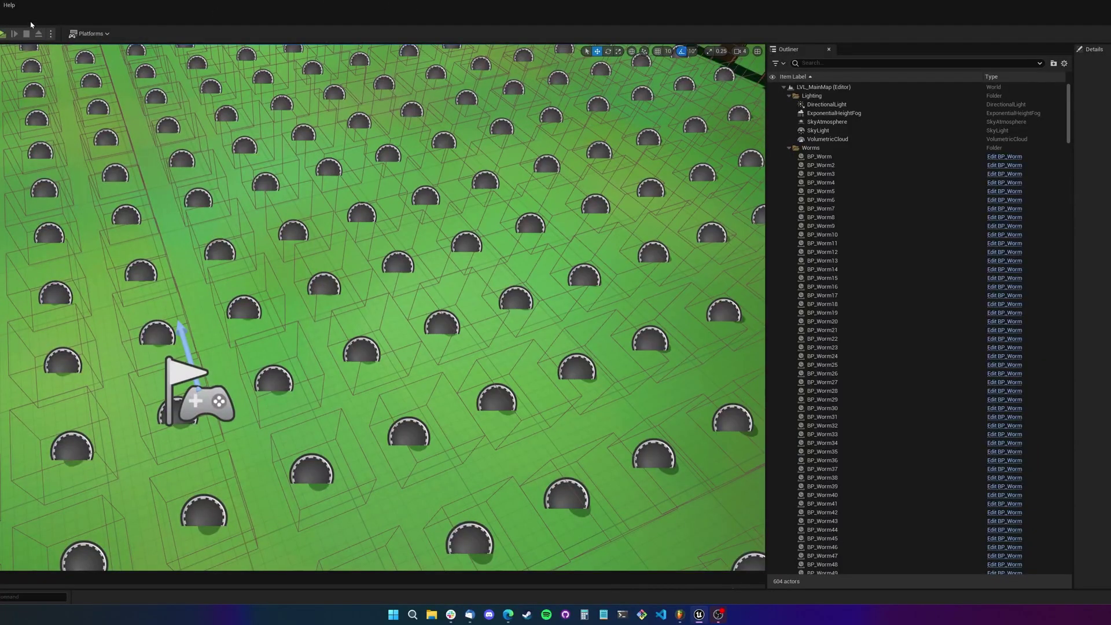
- Play in a preview window, steering and charging the seagull to eat three worms, then stop with Esc
key(alt+p)
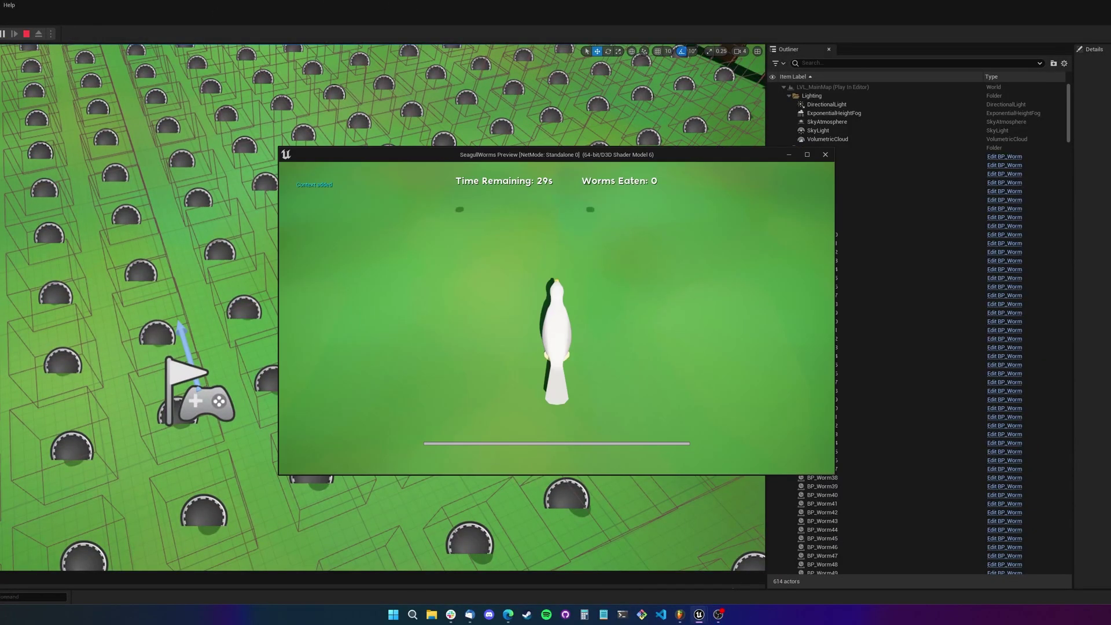
key(d)
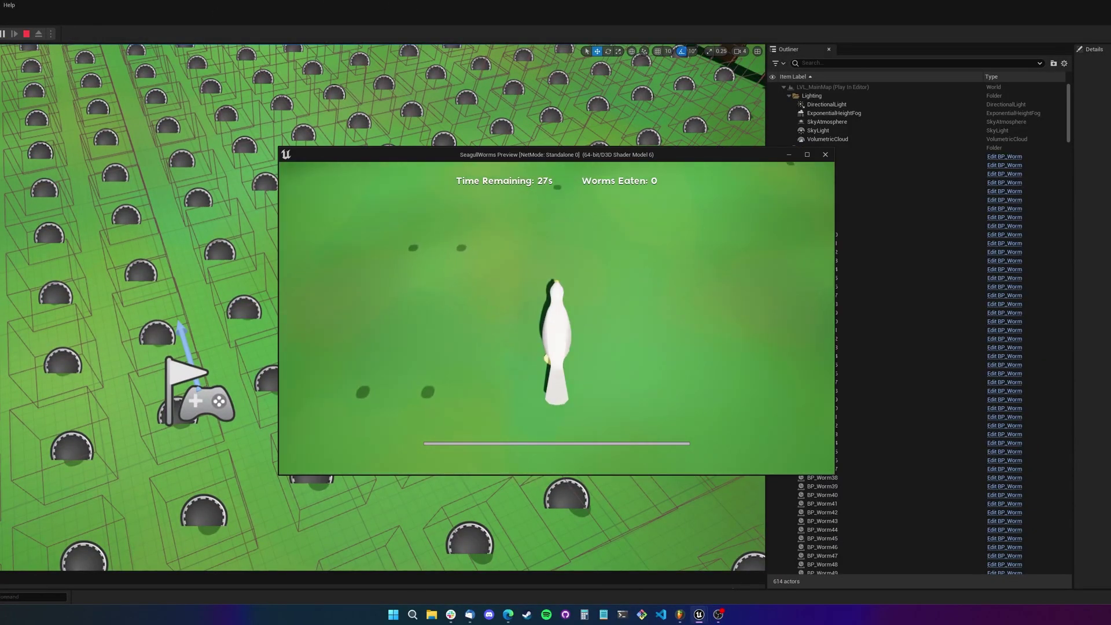
key(space)
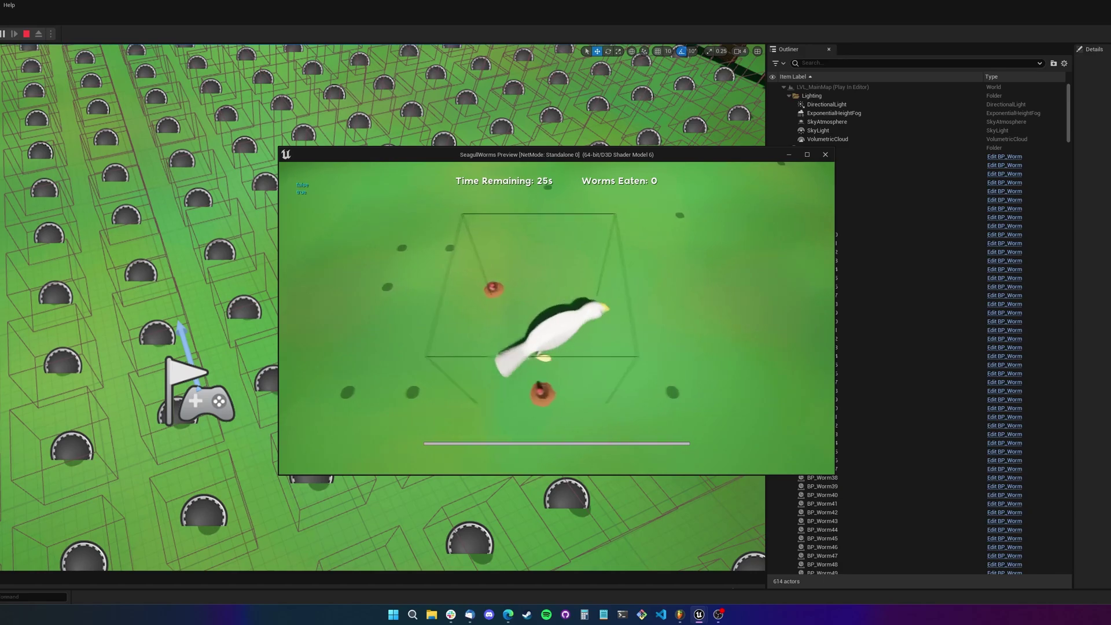
key(a)
key(d)
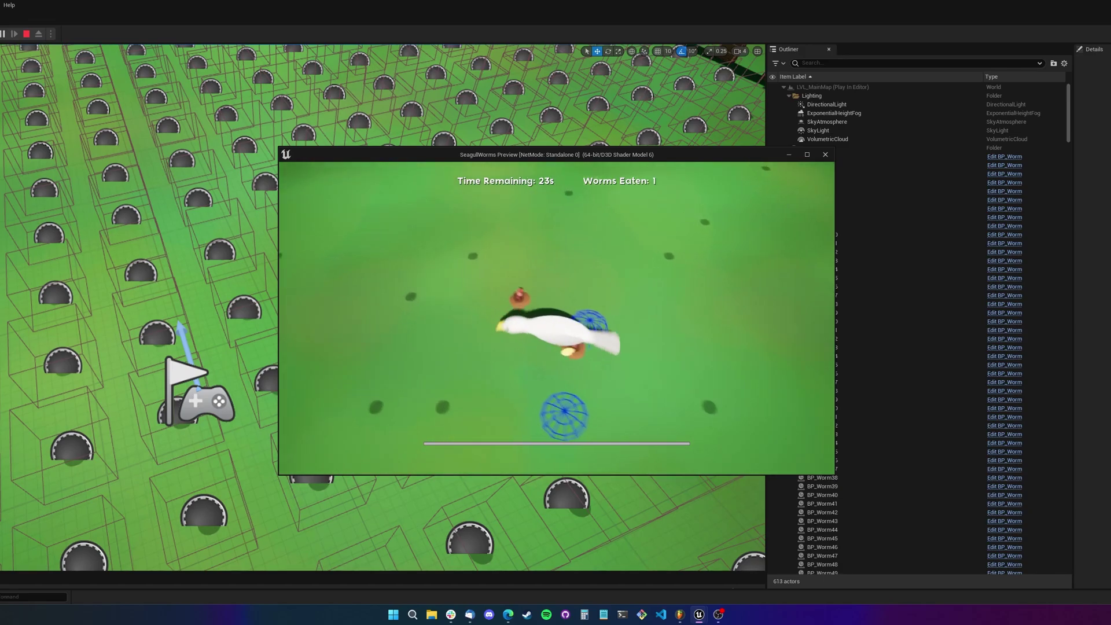
key(d)
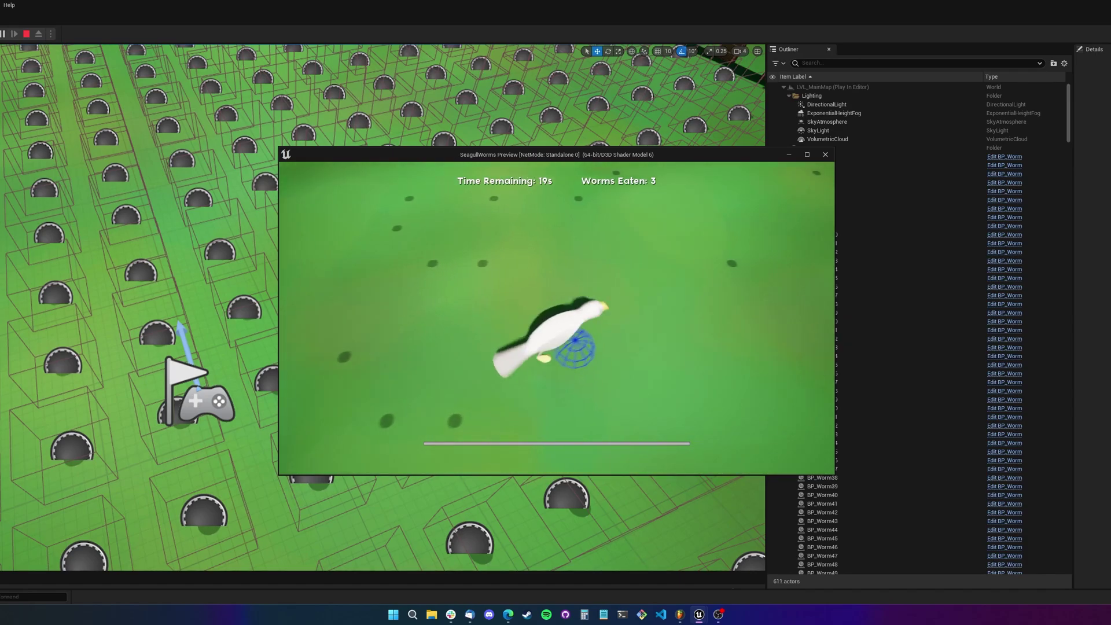
key(d)
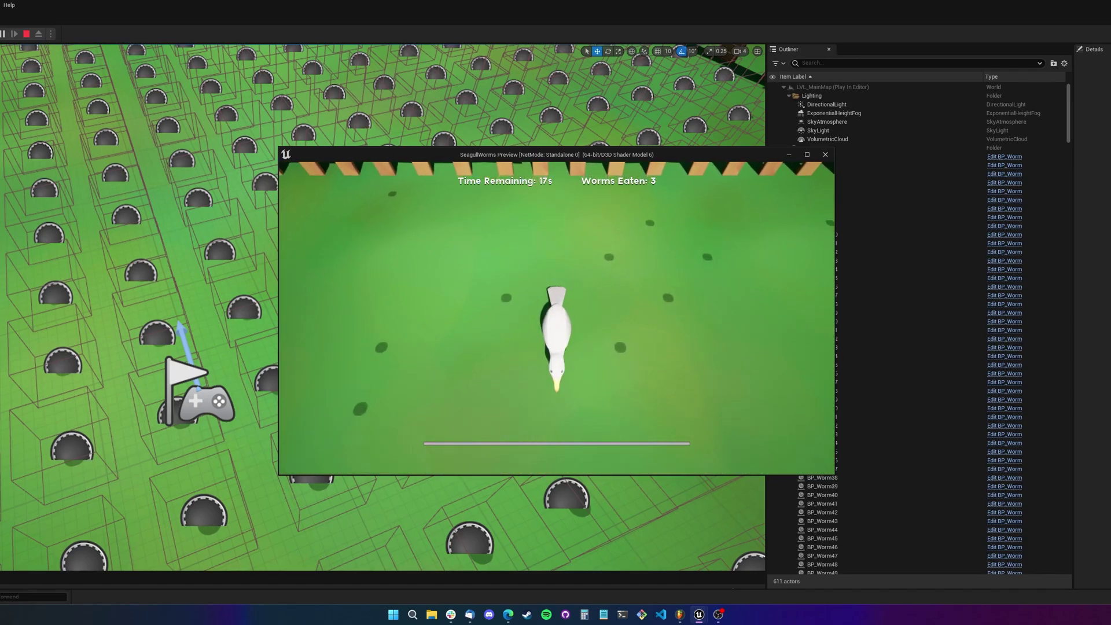
key(Escape)
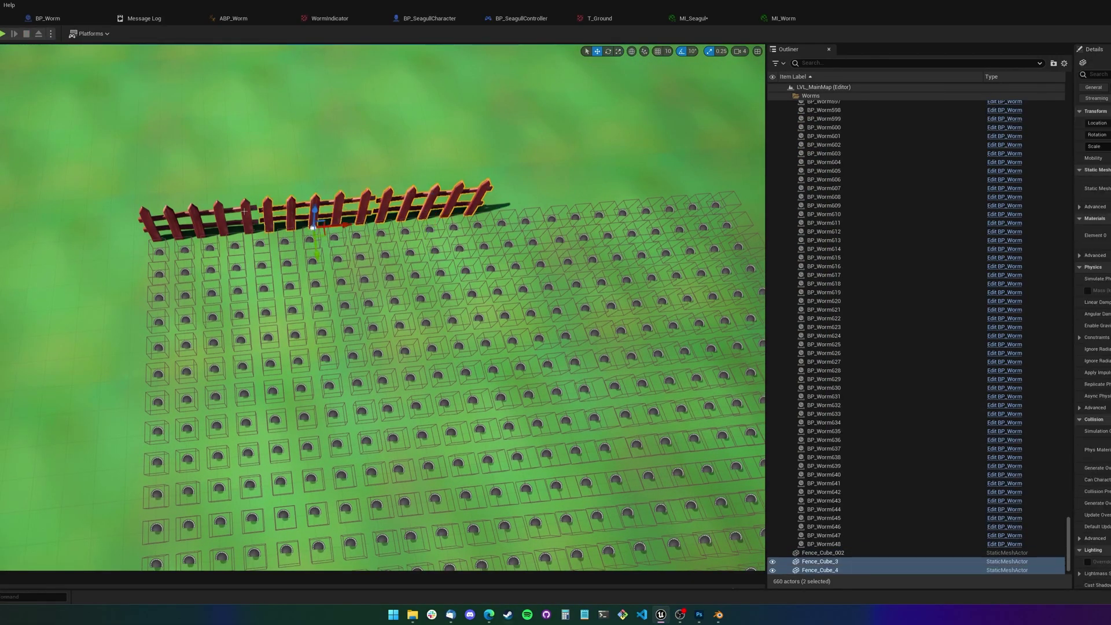
- Alt-duplicate fence pieces along the field edge and begin steering the seagull in a playtest
right_drag(245, 209, 244, 209)
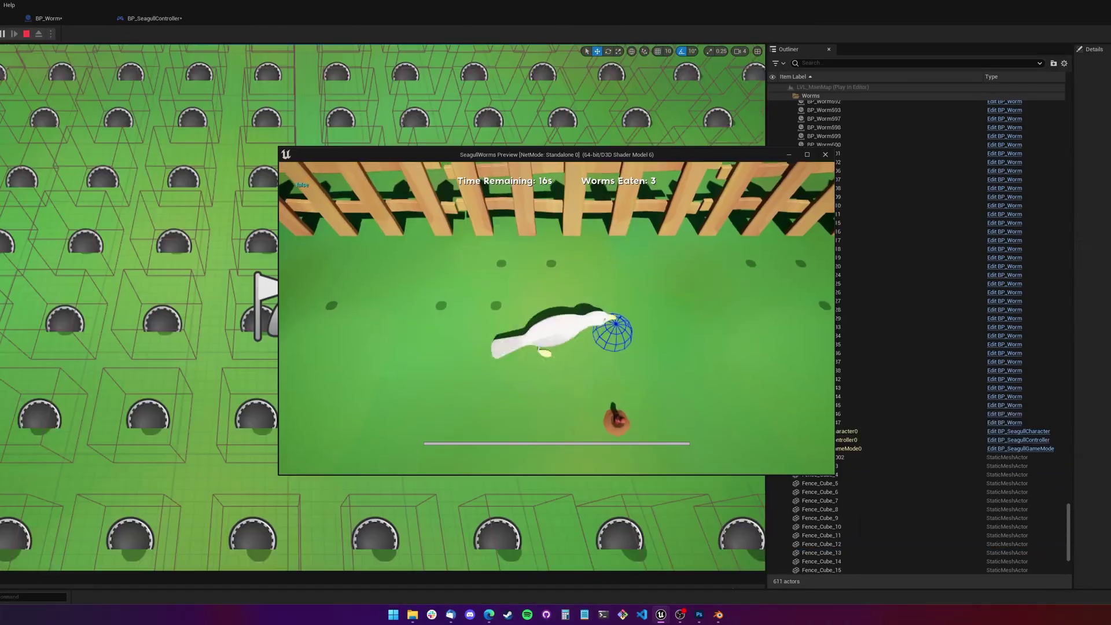
key(d)
key(w)
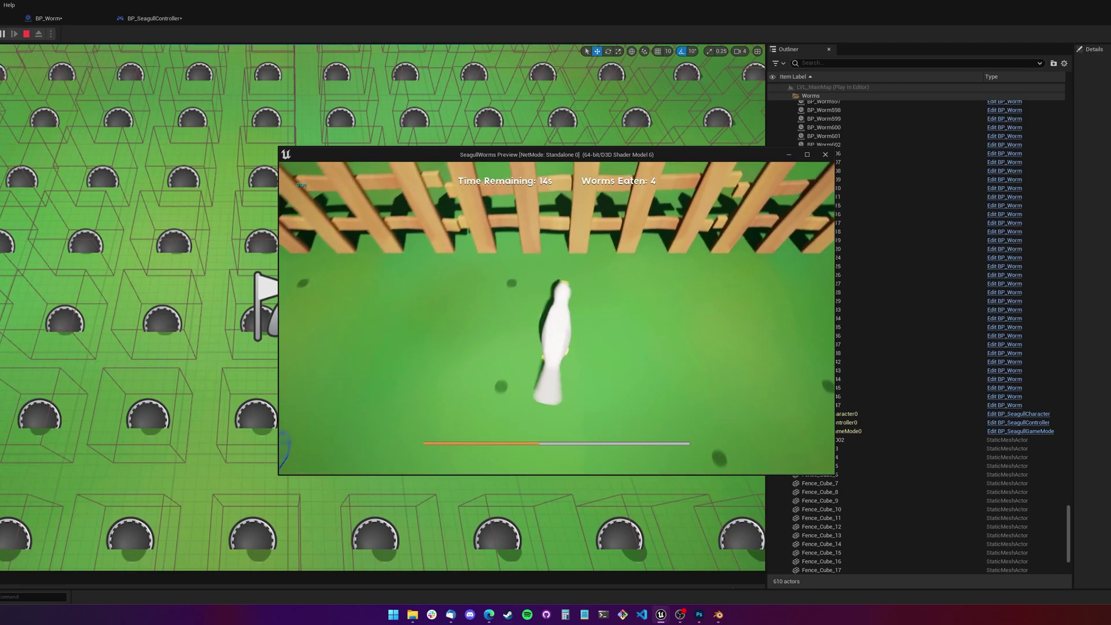
key(a)
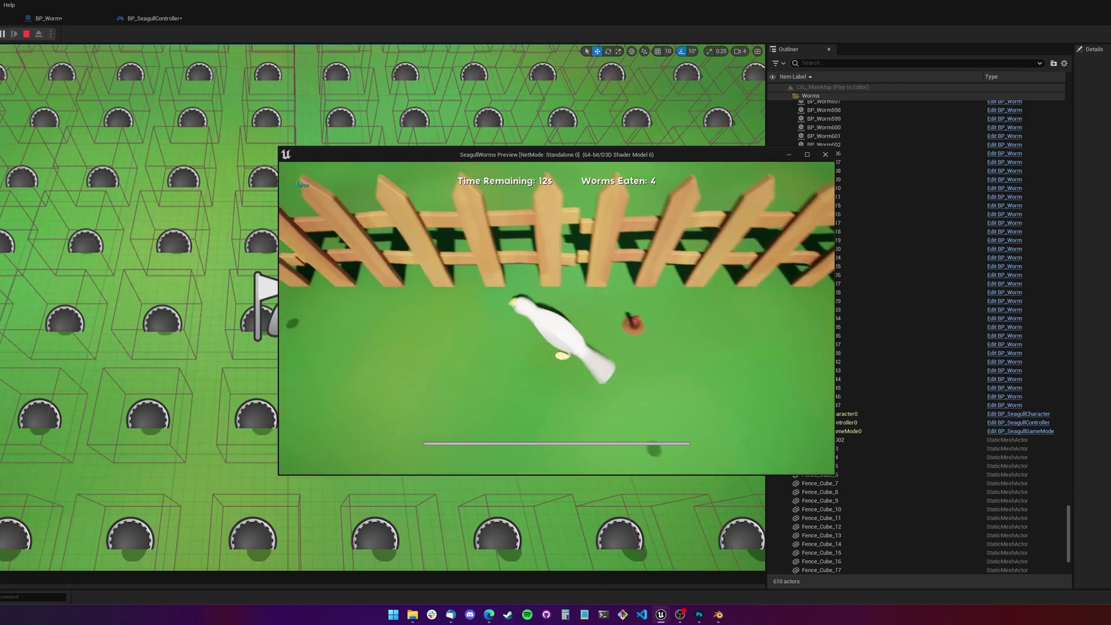
- Charge and steer the seagull across worms until nine are eaten
key(d)
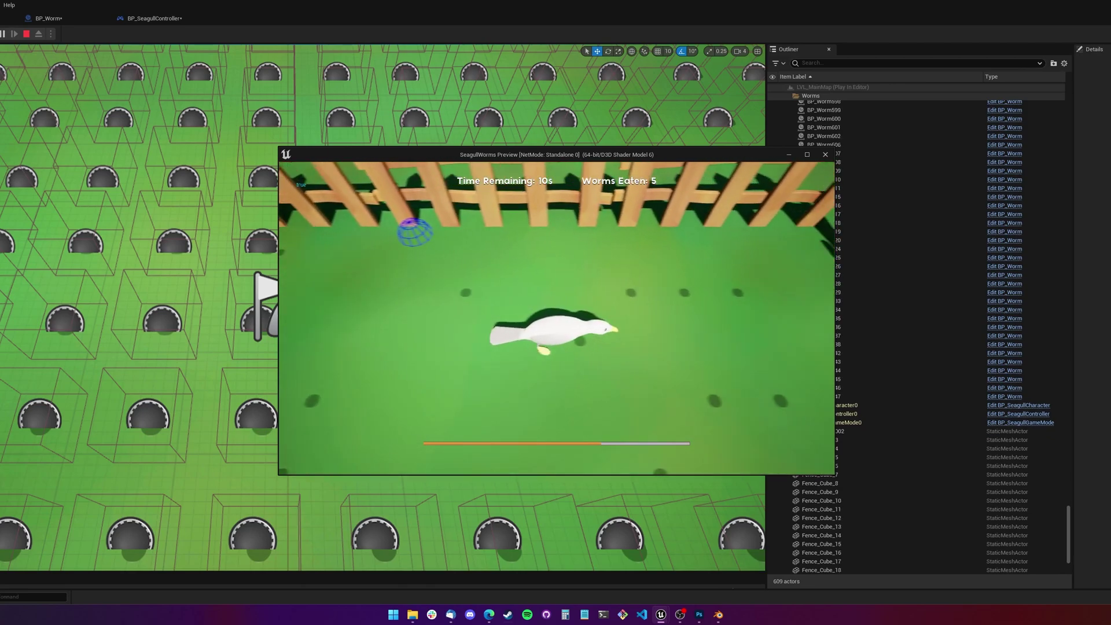
key(w)
key(d)
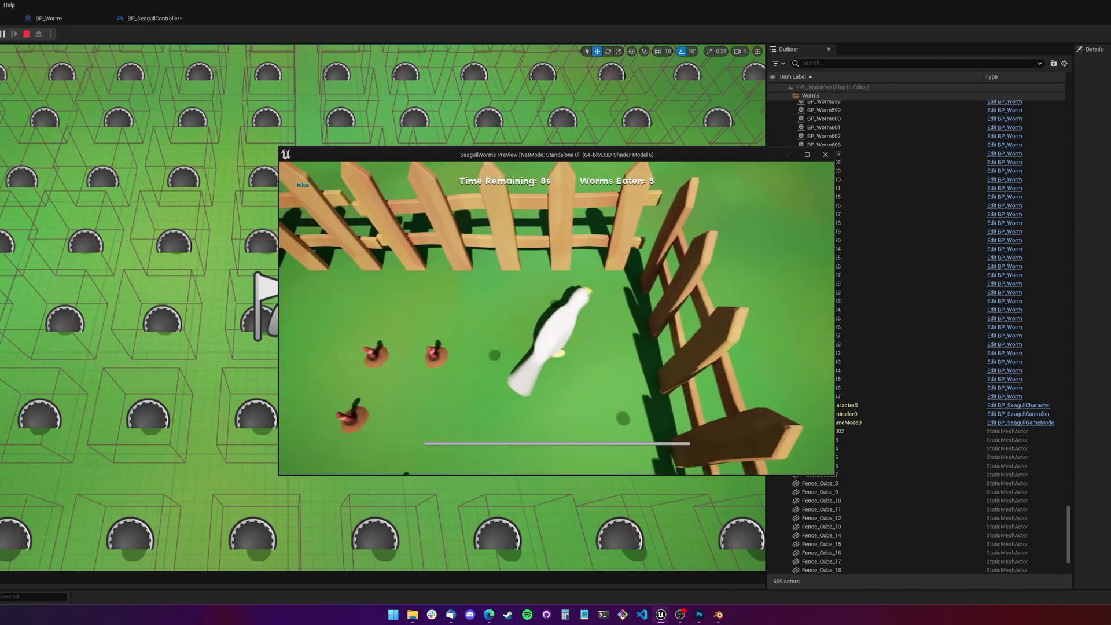
key(w)
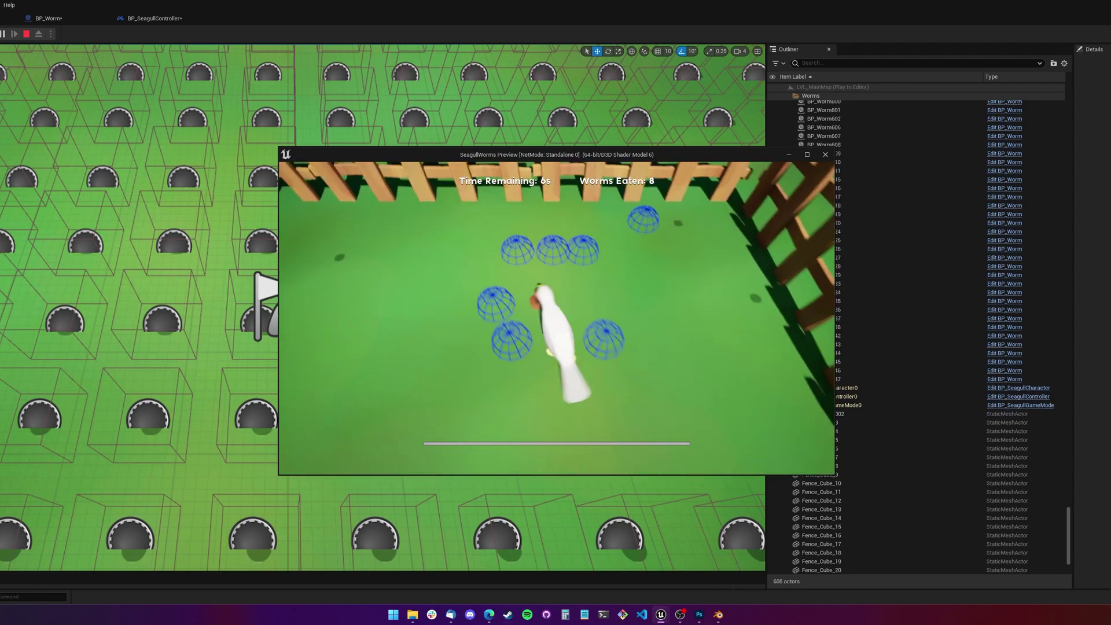
key(s)
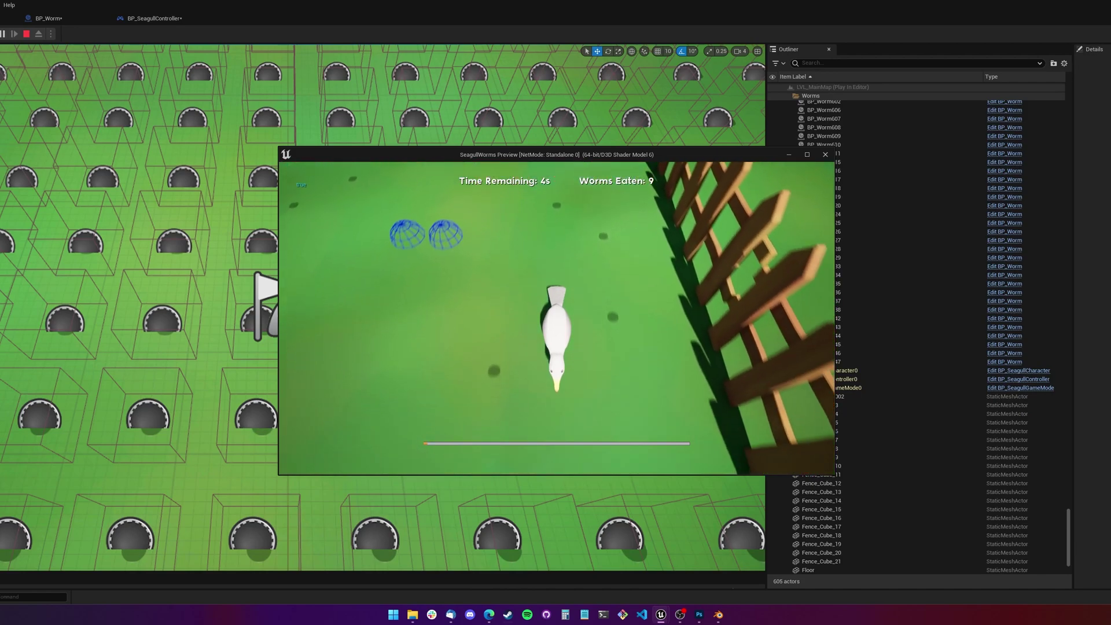
key(d)
key(s)
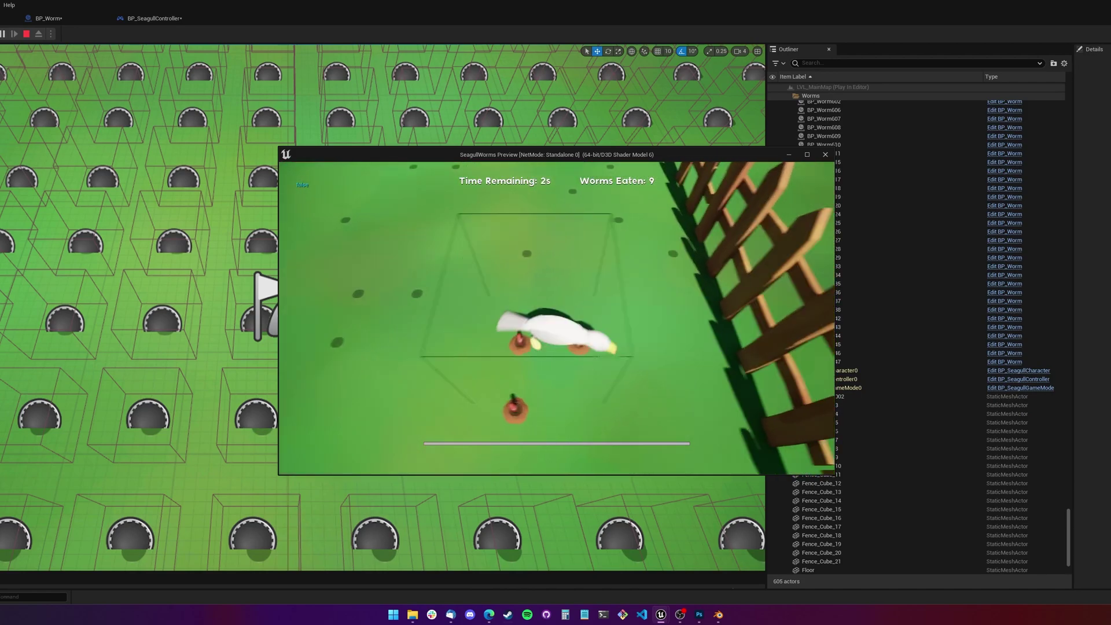
- Eat one last worm as the timer reaches 0
key(s)
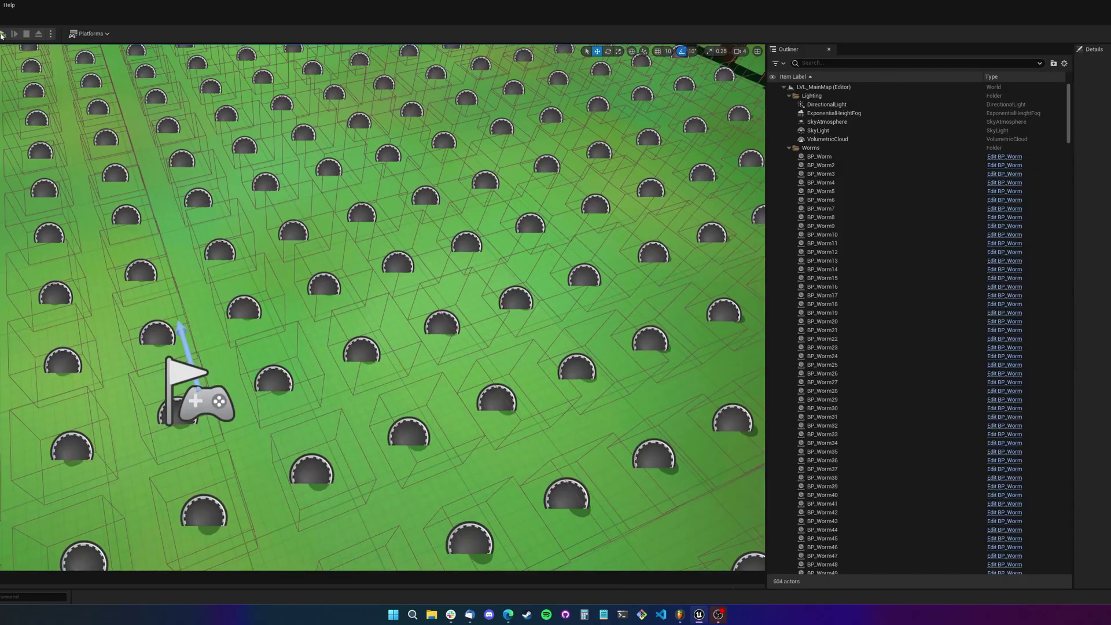
- Focus the preview, charge the meter and steer with W, A, S, D to eat three worms
click(588, 341)
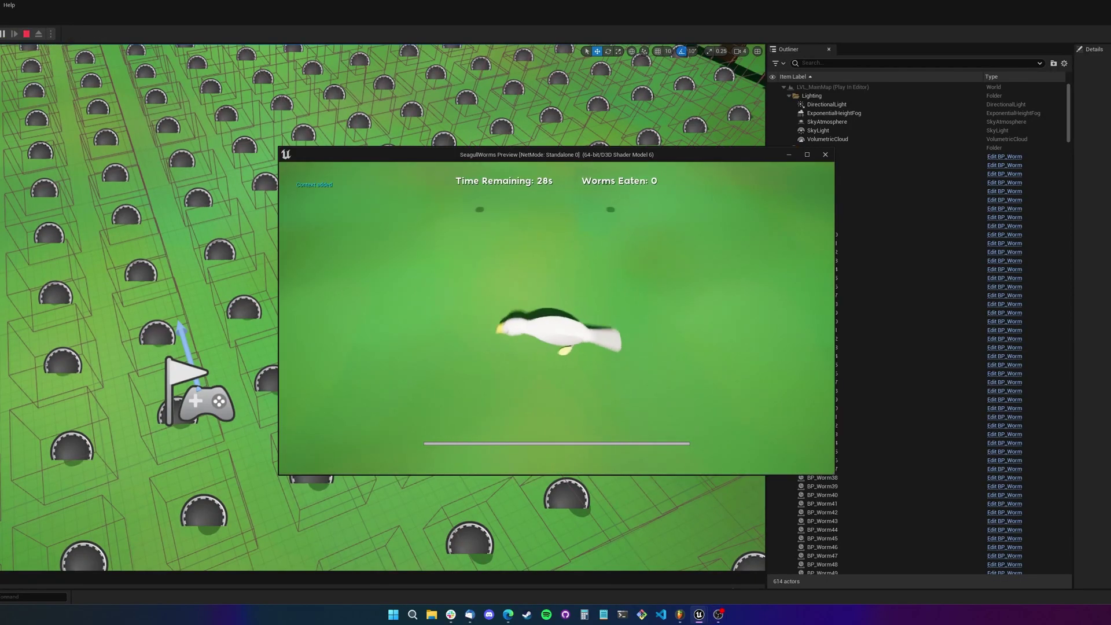
key(space)
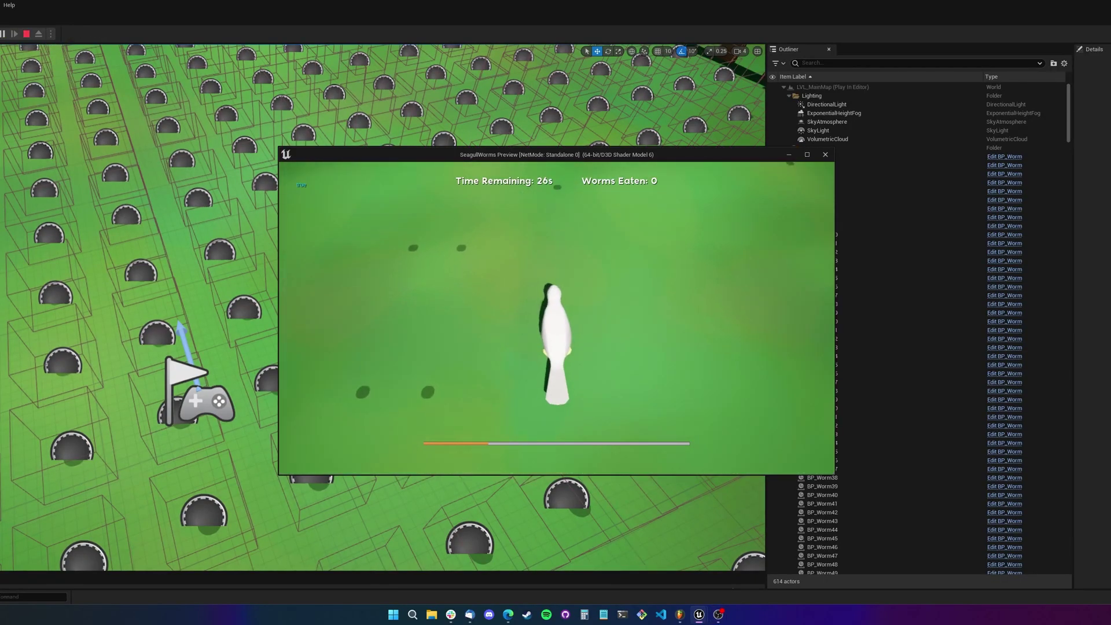
key(a)
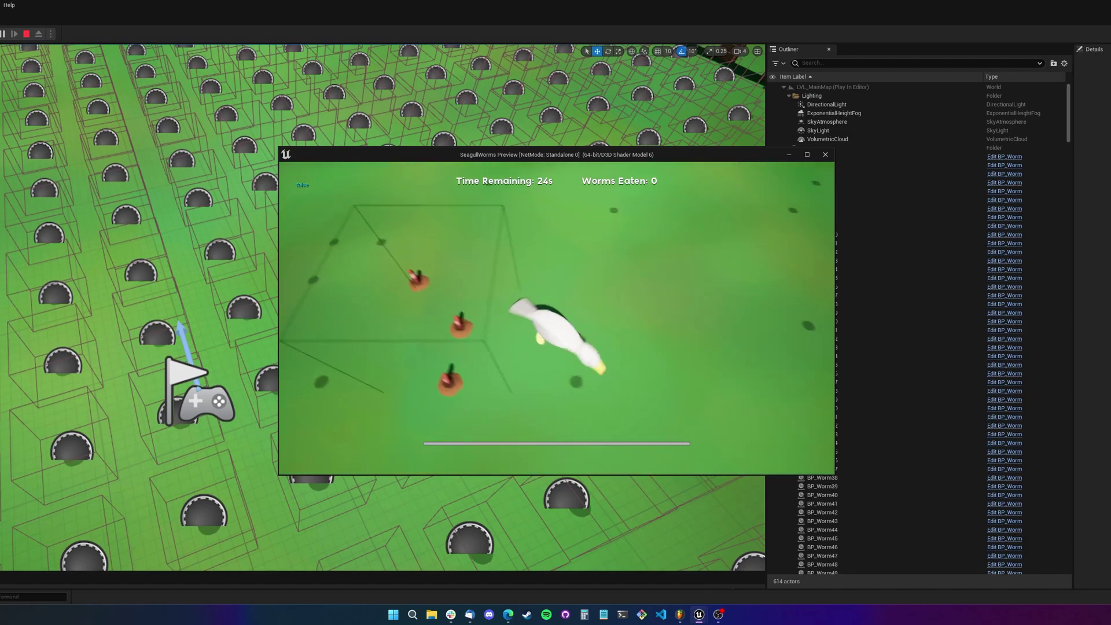
key(w)
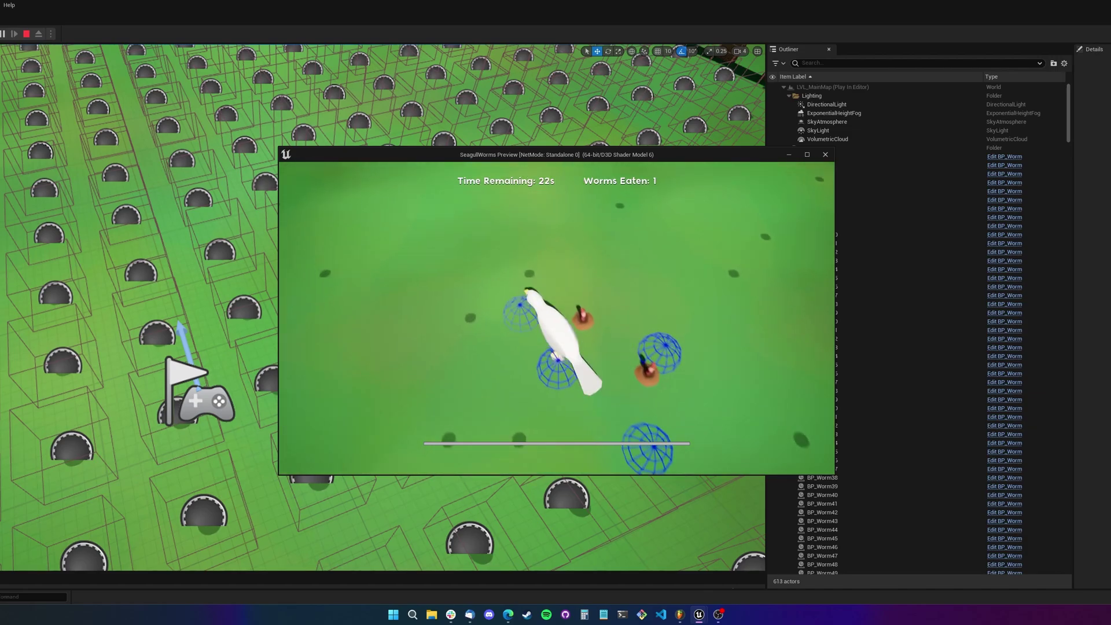
key(d)
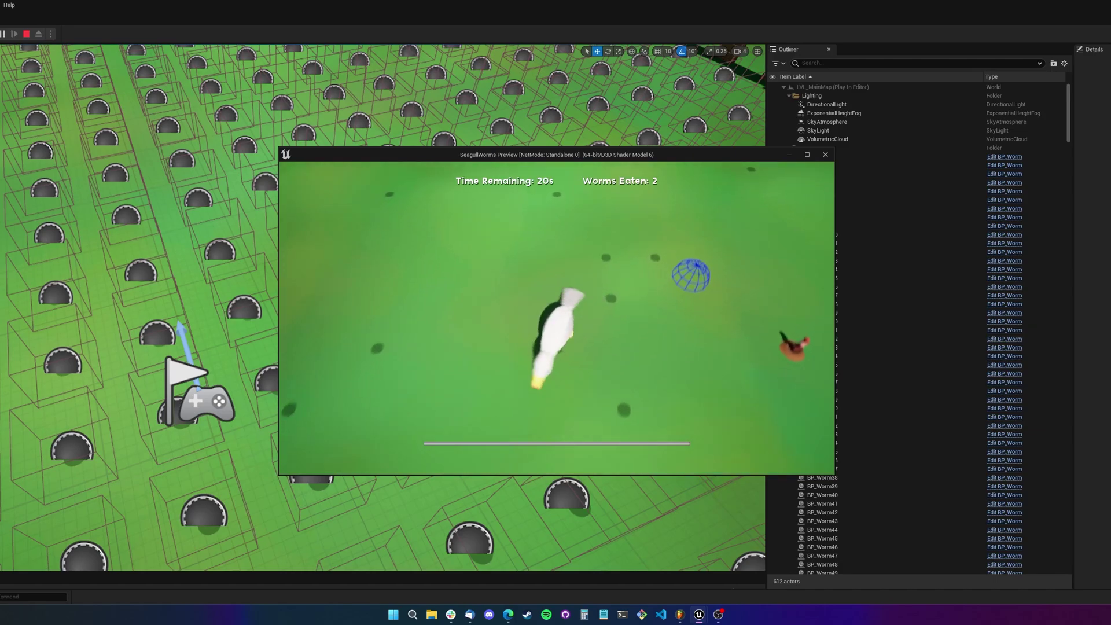
key(s)
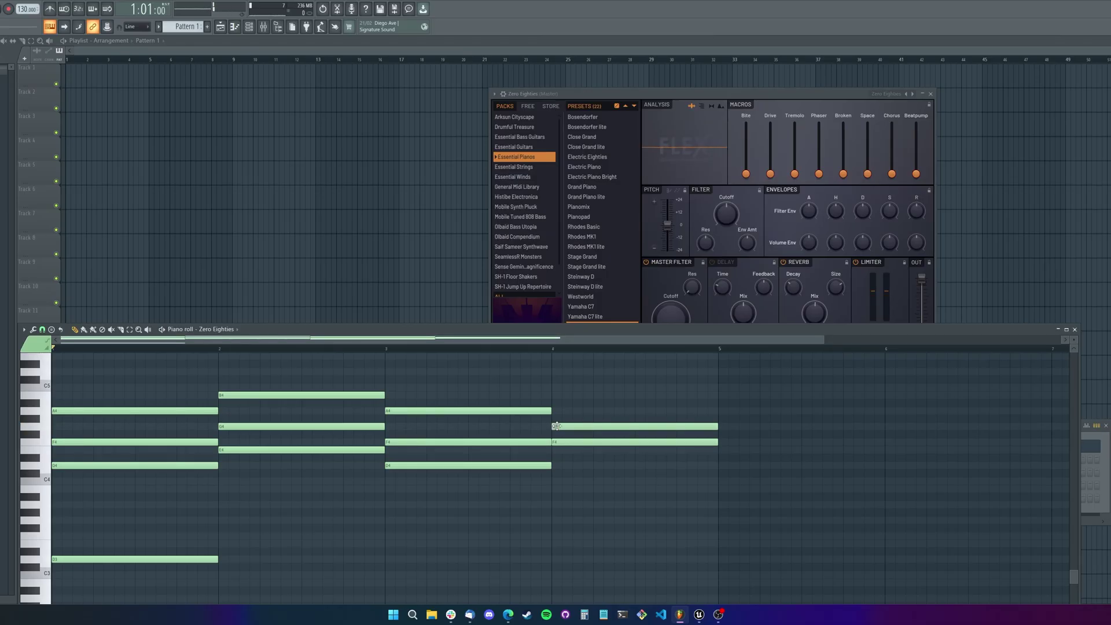
- Add a C5 note at bar 4 and play the chords back to listen
click(559, 390)
key(space)
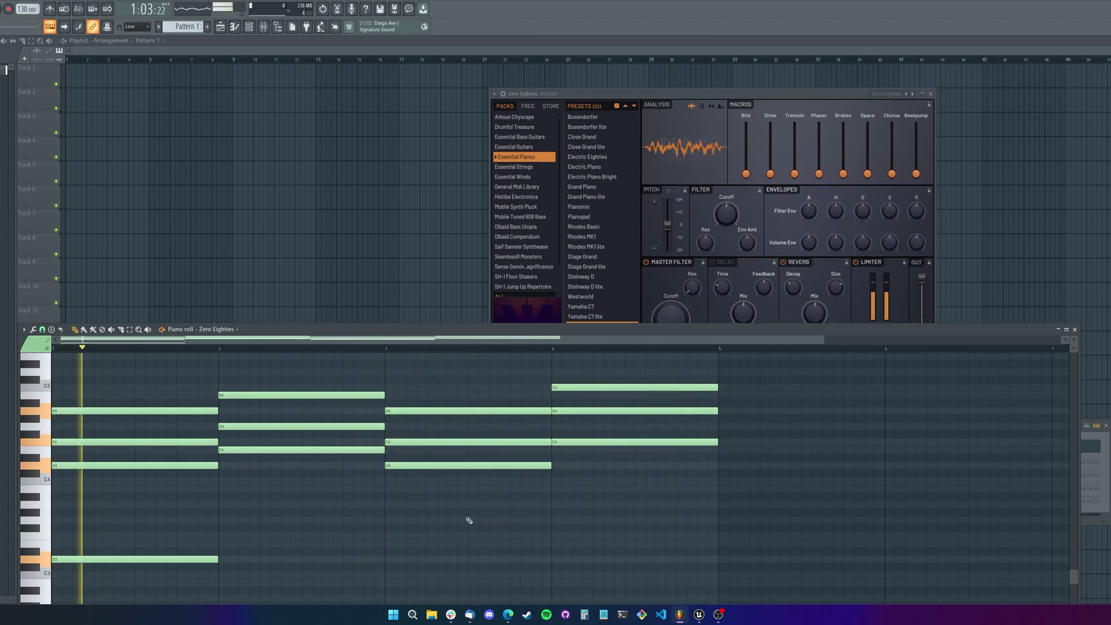
key(space)
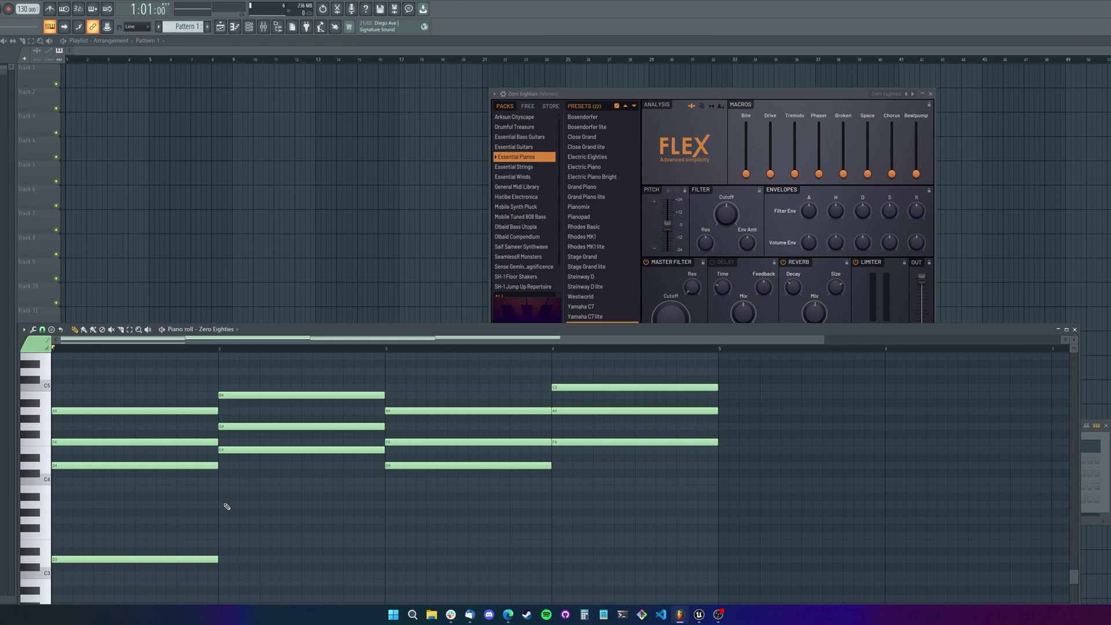
- Lower the bar 2 and 3 bass notes to E3, add F3 at bar 4, and load Stage Grand
drag(255, 511, 254, 550)
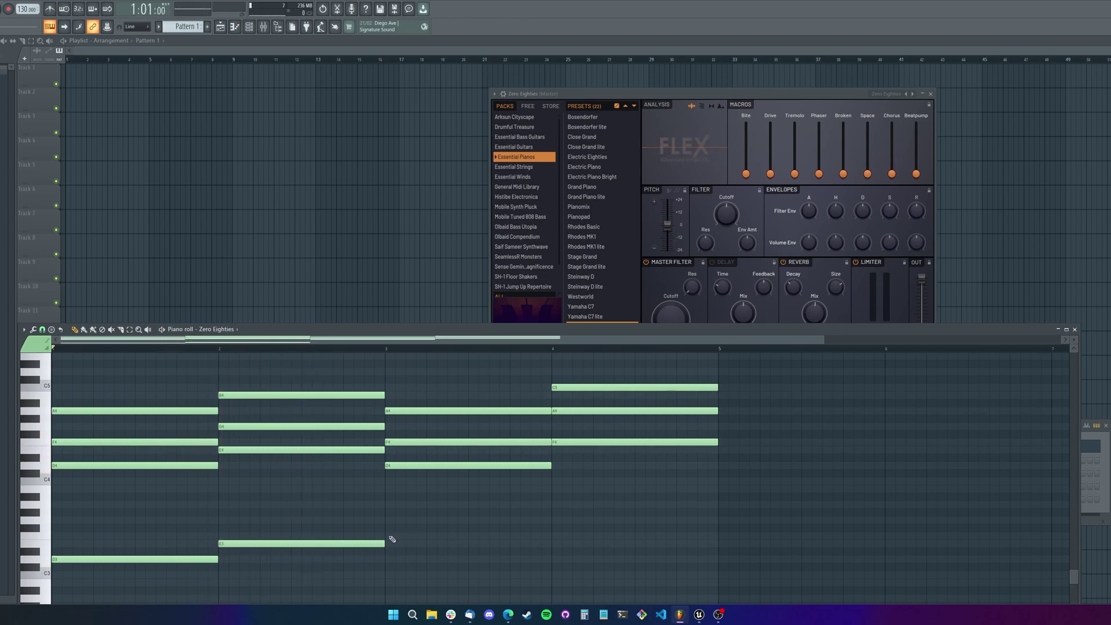
drag(405, 520, 405, 561)
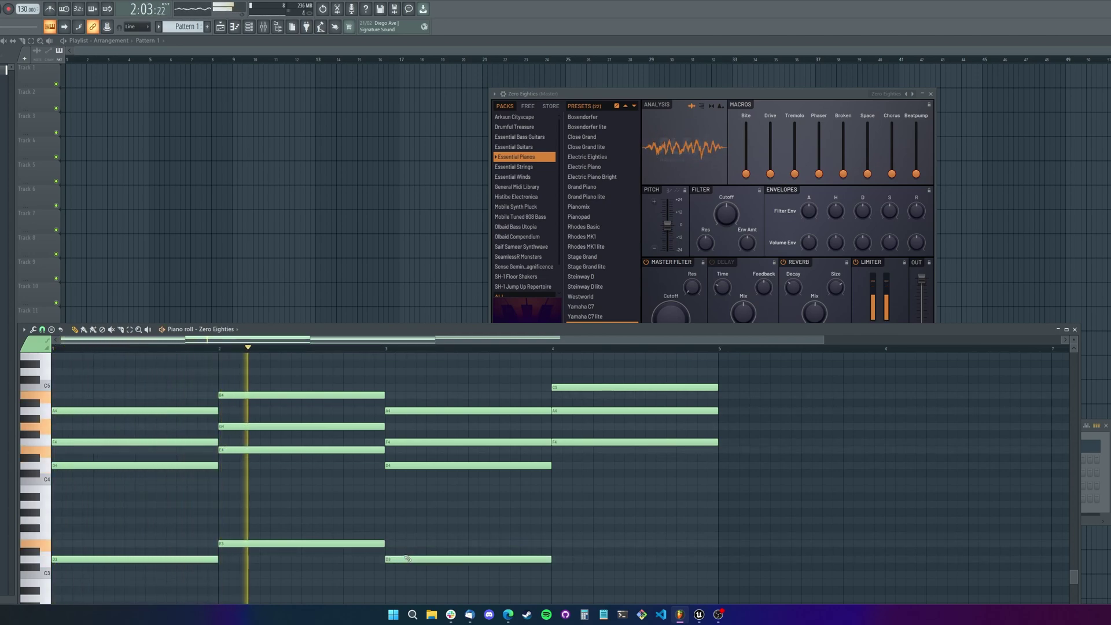
click(560, 536)
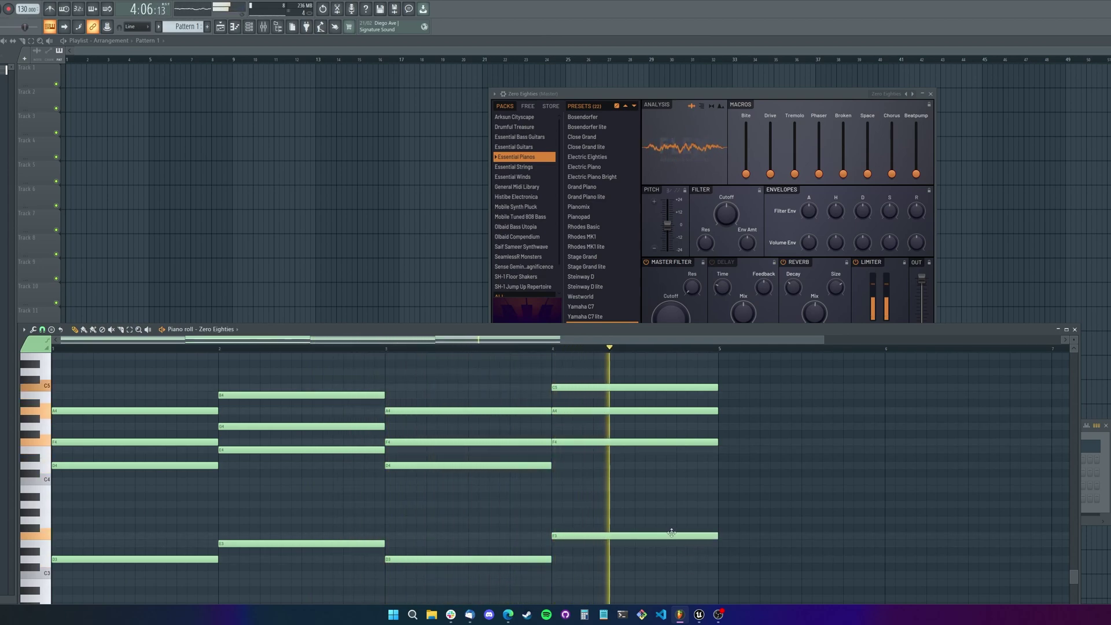
click(587, 257)
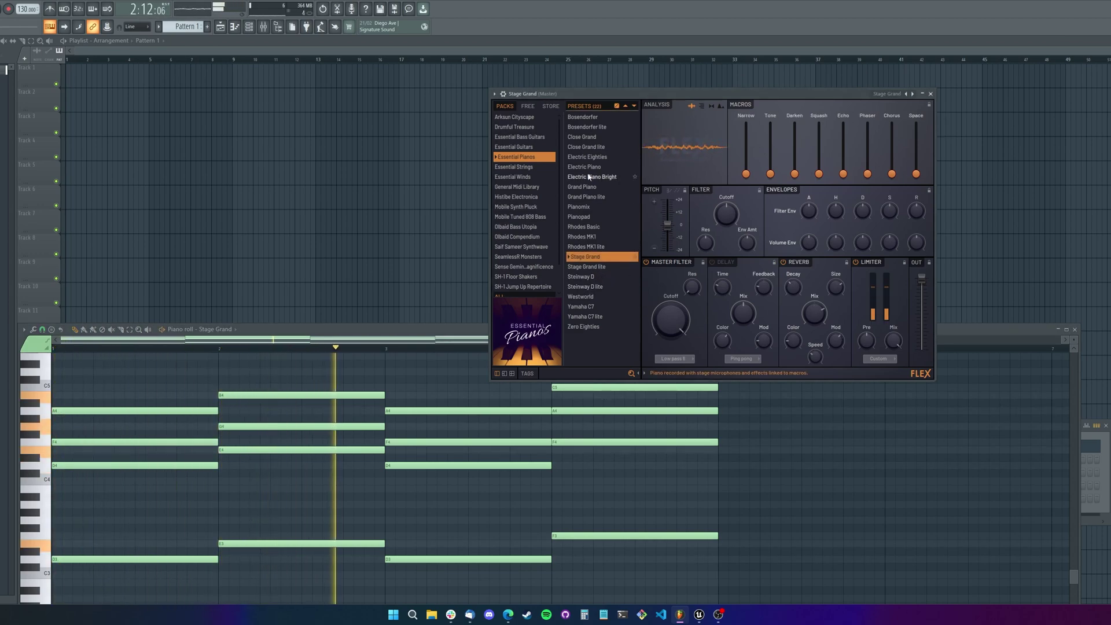
- Swap the chords' piano for the Blib Blob pluck preset from a different FLEX pack
click(589, 134)
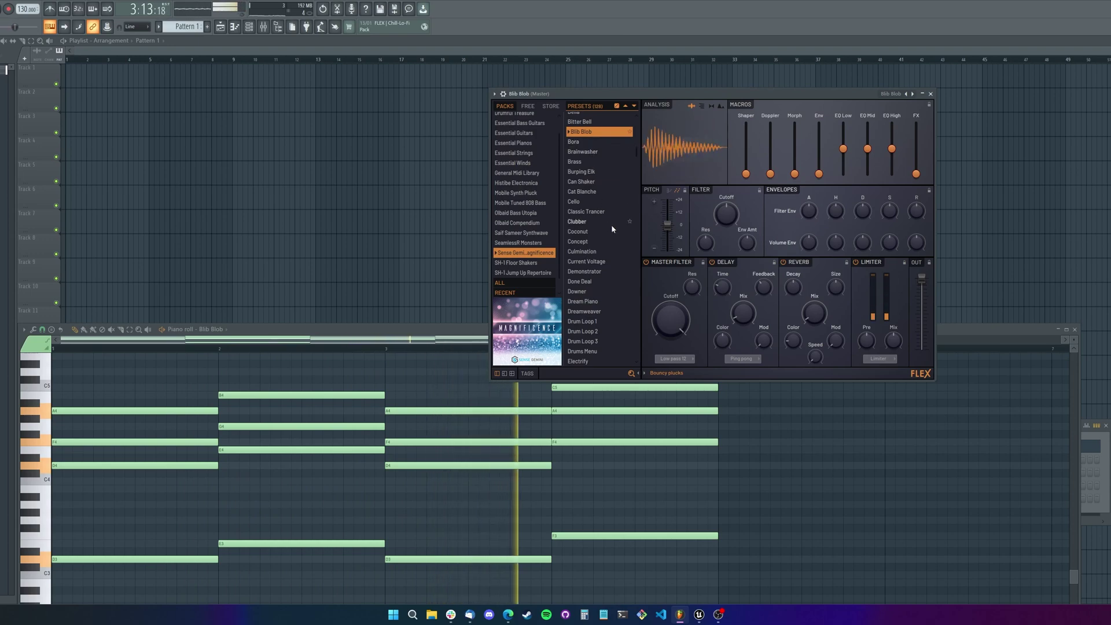
scroll(605, 233, up, 3)
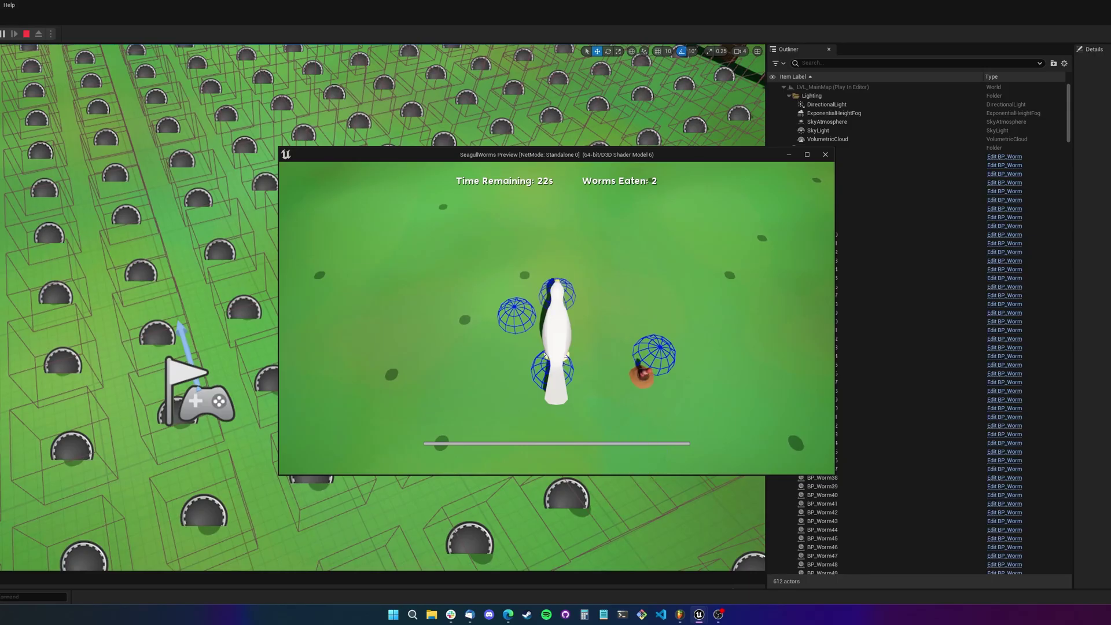
- Steer the seagull with WASD right, up to the top fence and back, then stop with Esc
key(d)
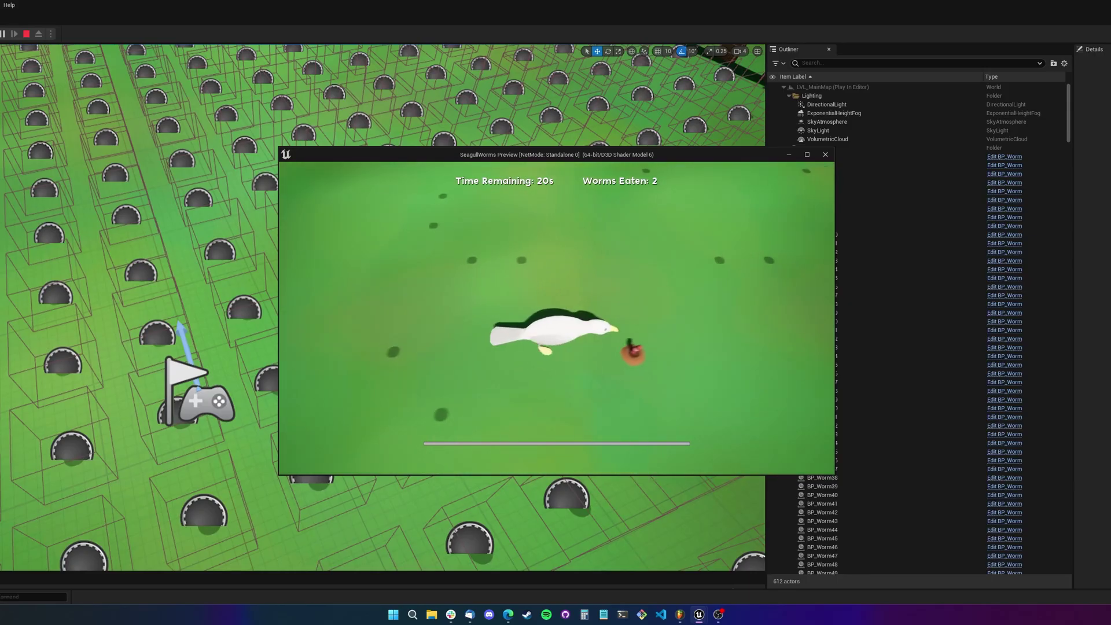
key(w)
key(s)
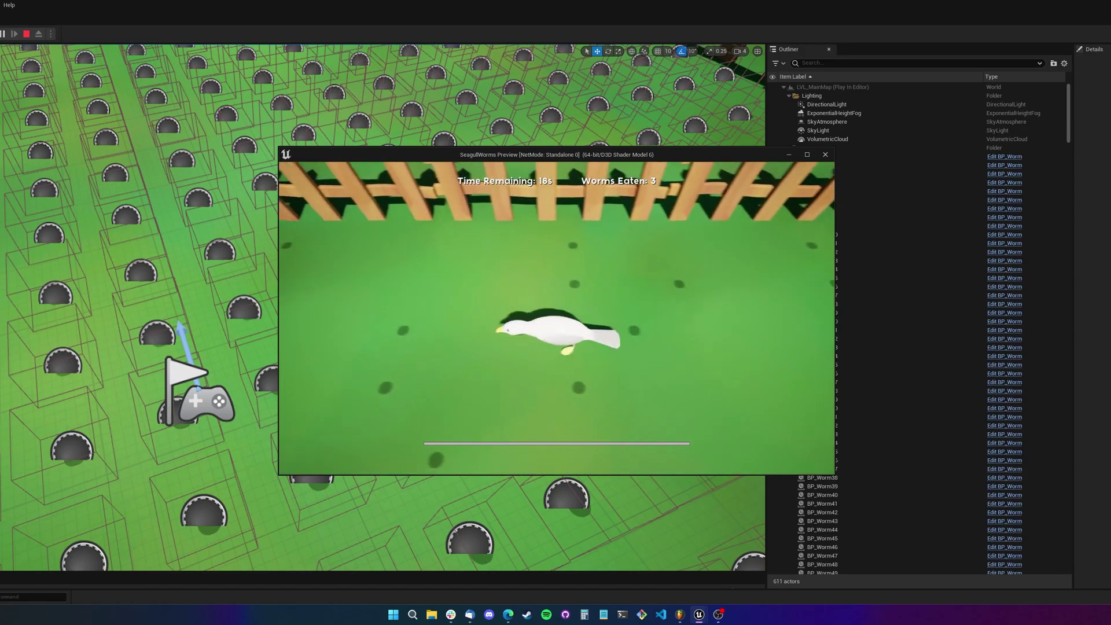
key(Escape)
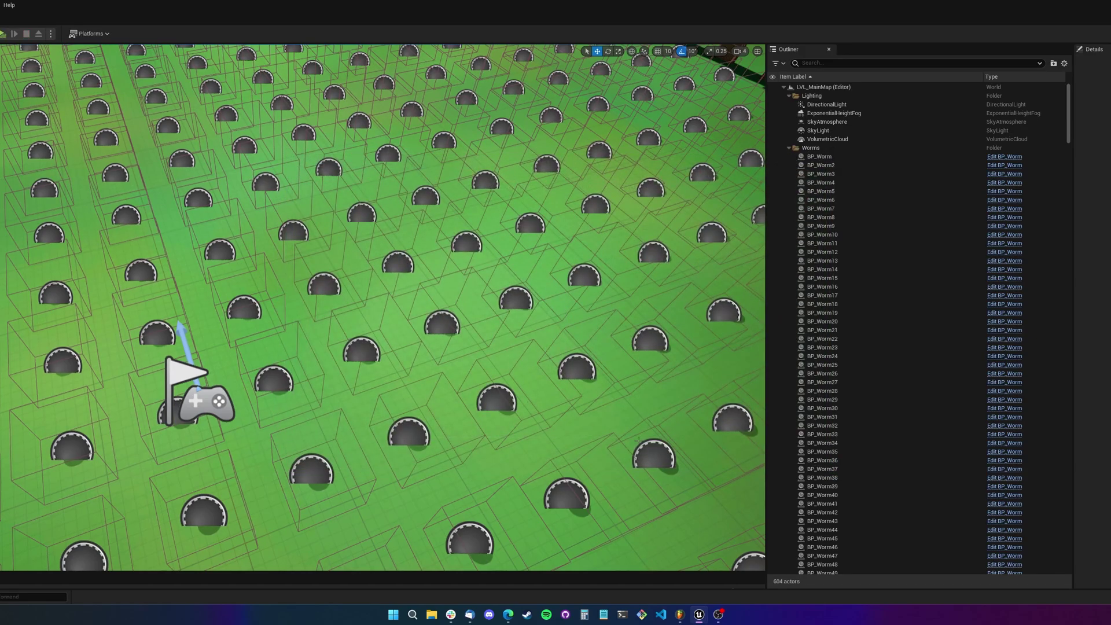
- In FL Studio's Mixer, pull the Insert 1 fader down and select the Insert 4 fader
click(718, 615)
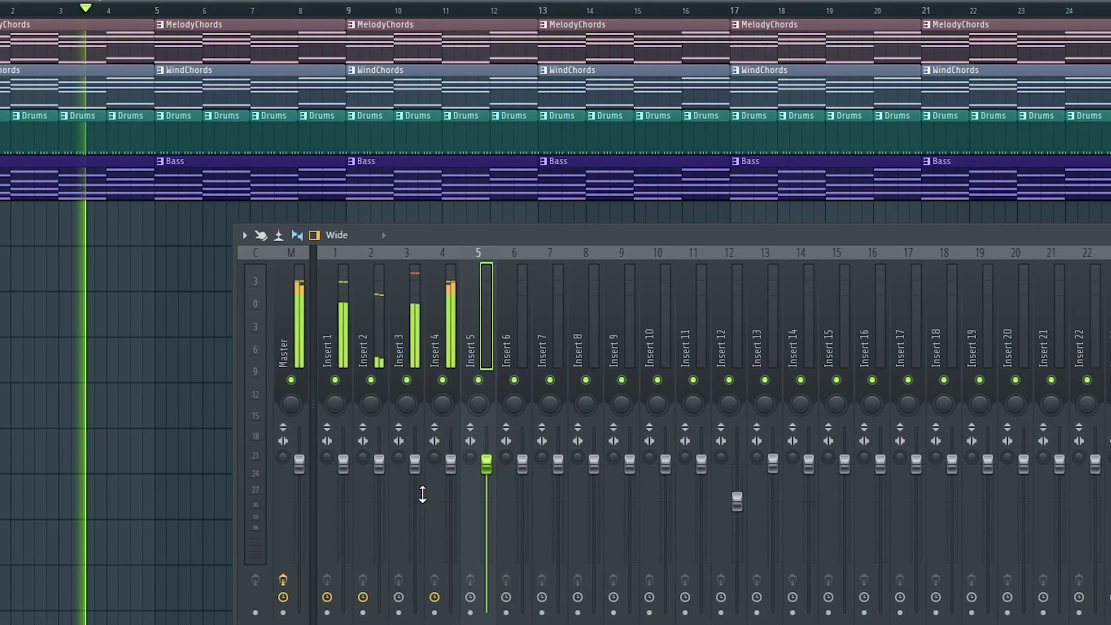
drag(323, 463, 198, 515)
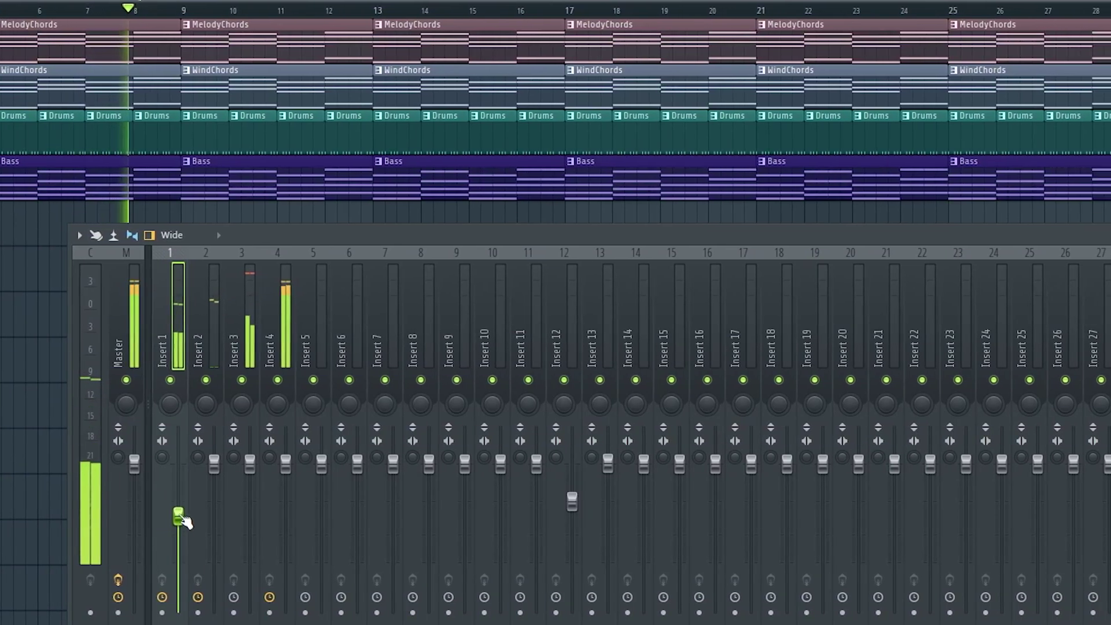
click(265, 463)
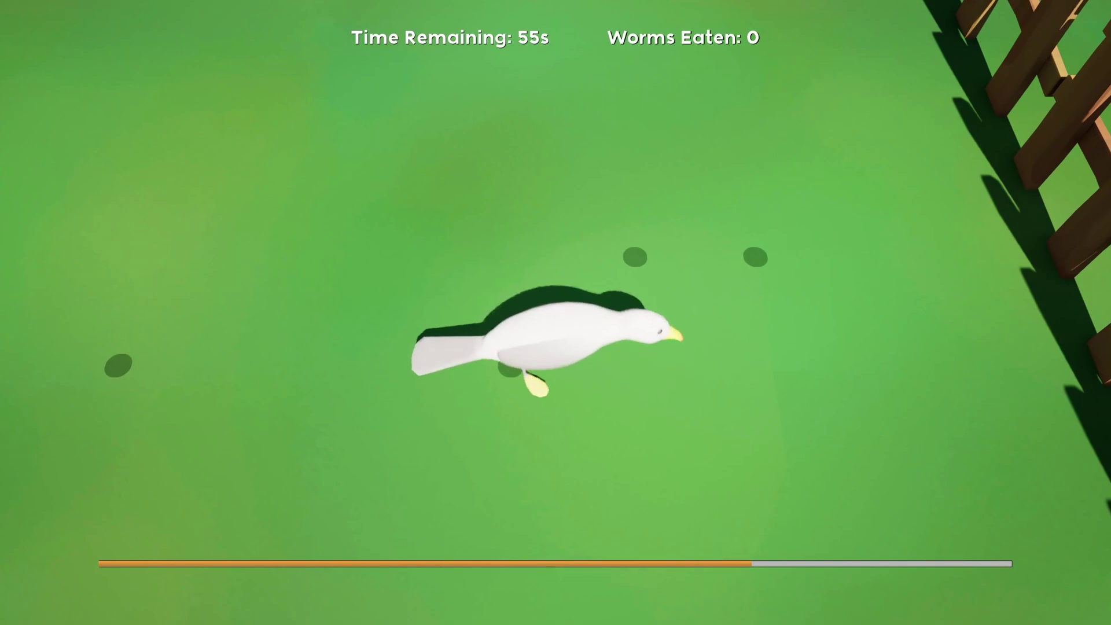
- Steer the seagull with the arrow keys around the field and fence corner, eating 11 worms
key(Up)
key(Right)
key(Left)
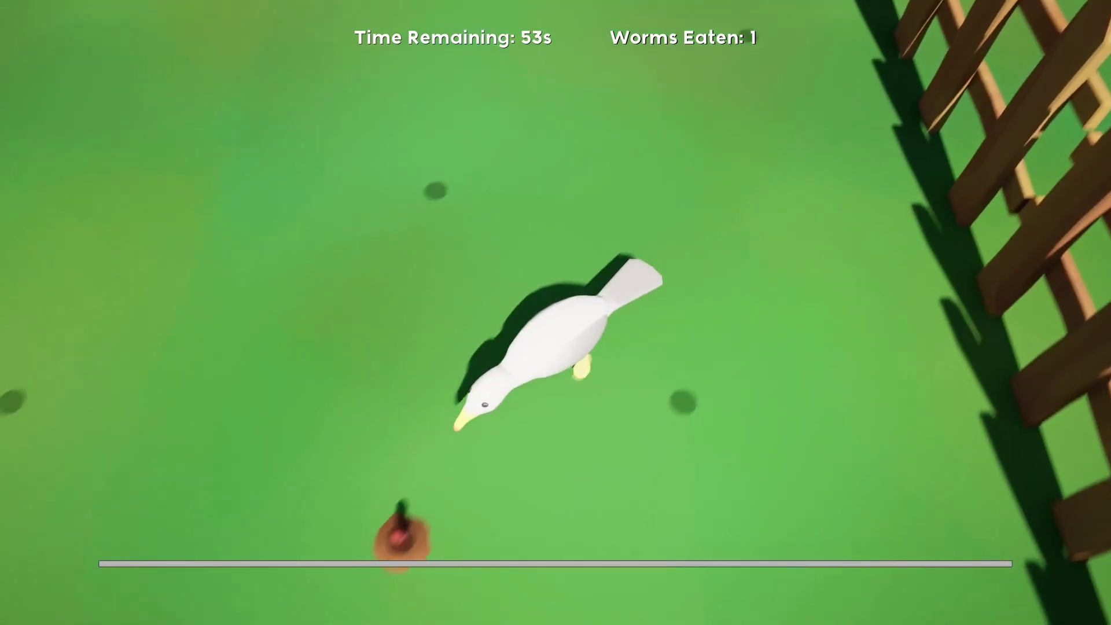
key(Down)
key(Left)
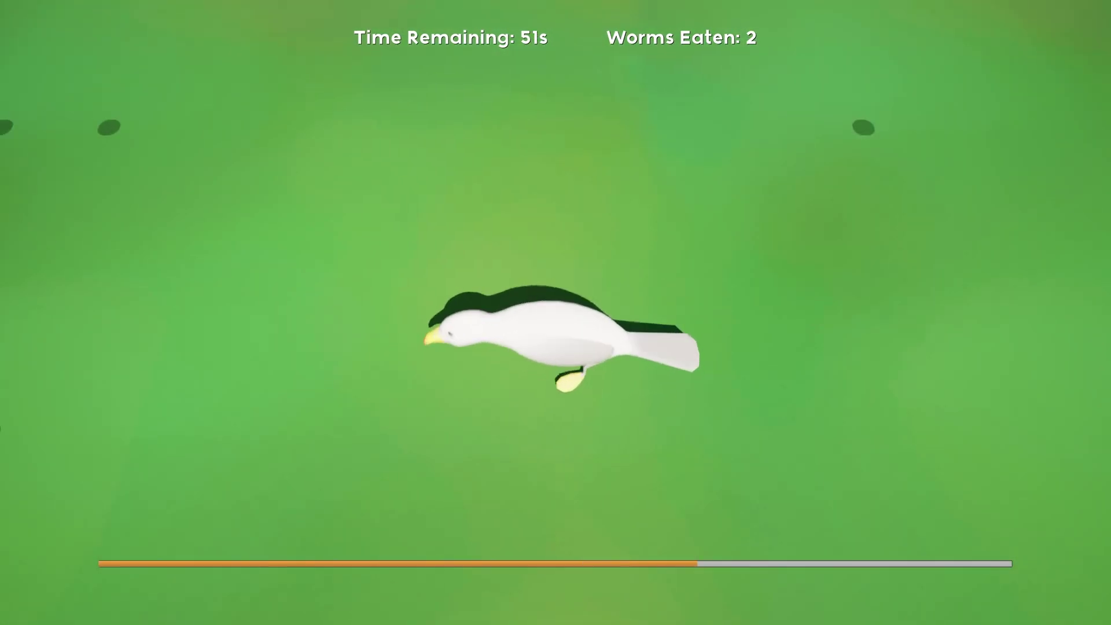
key(Right)
key(Up)
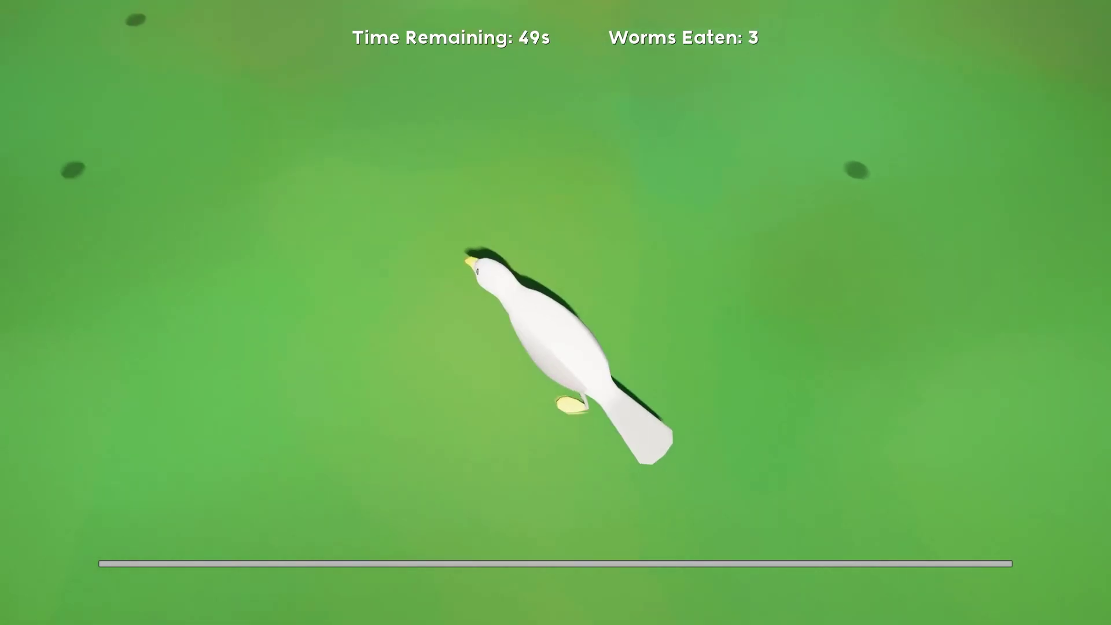
key(Left)
key(Up)
key(Left)
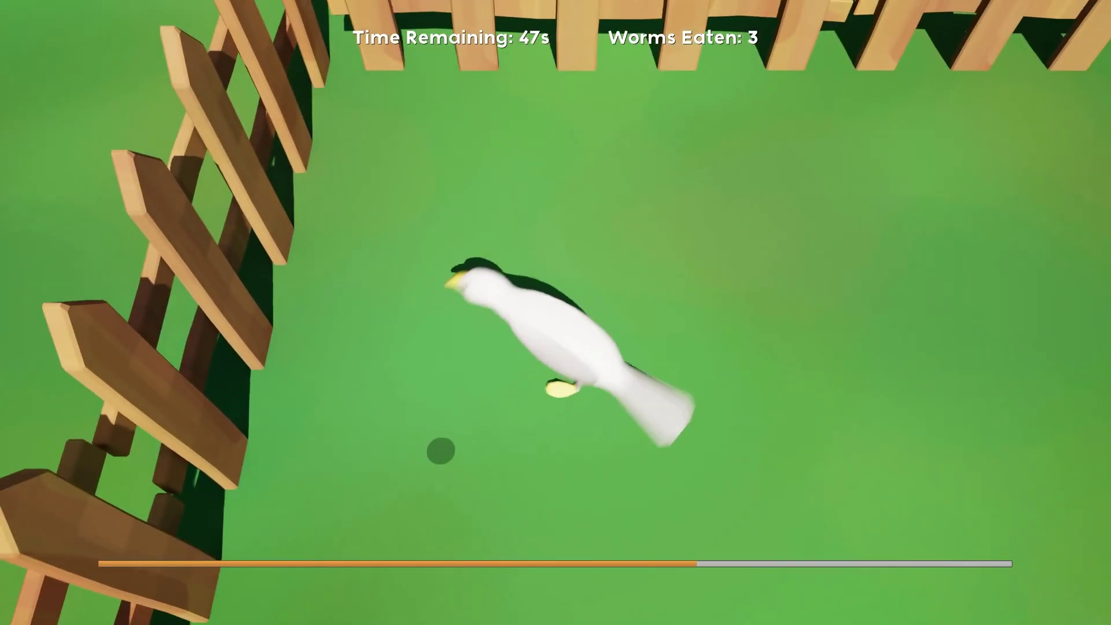
key(Down)
key(Left)
key(Down)
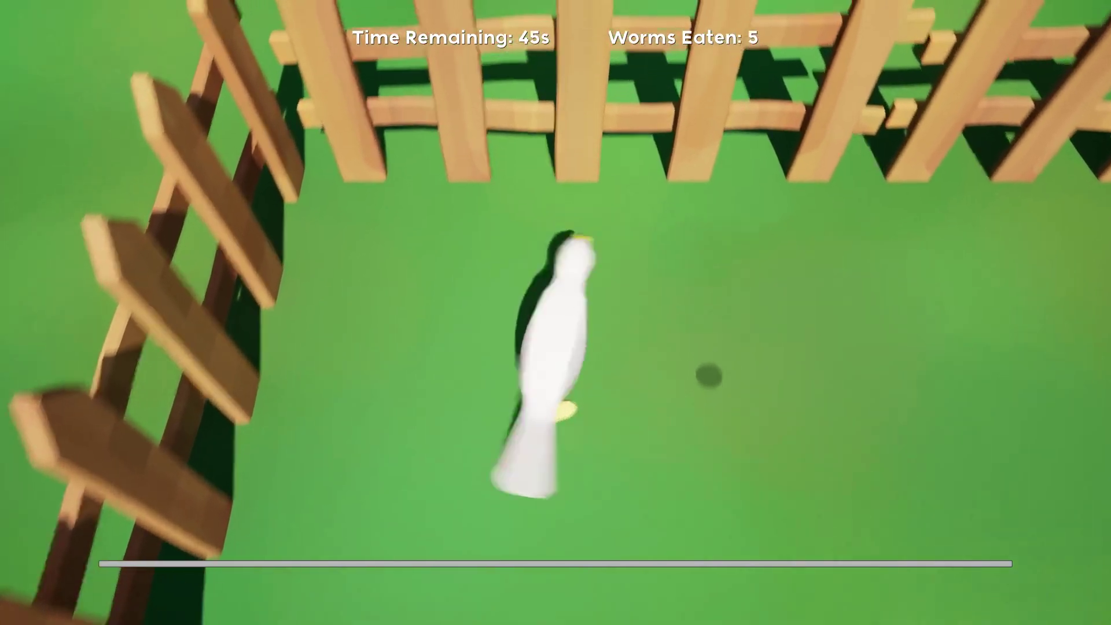
key(Right)
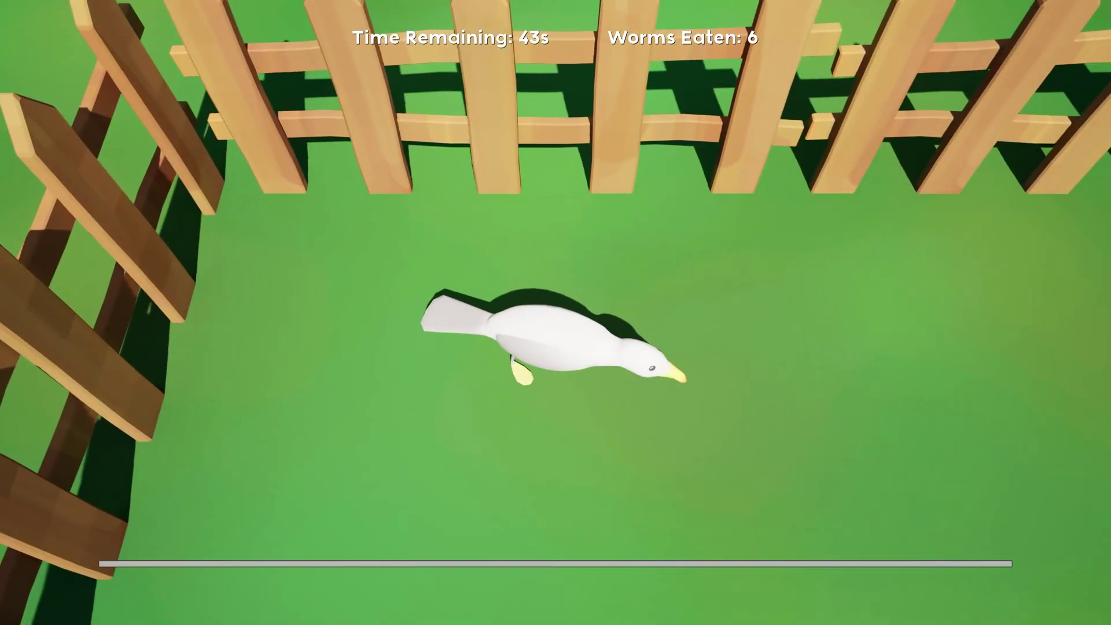
key(Down)
key(Right)
key(Up)
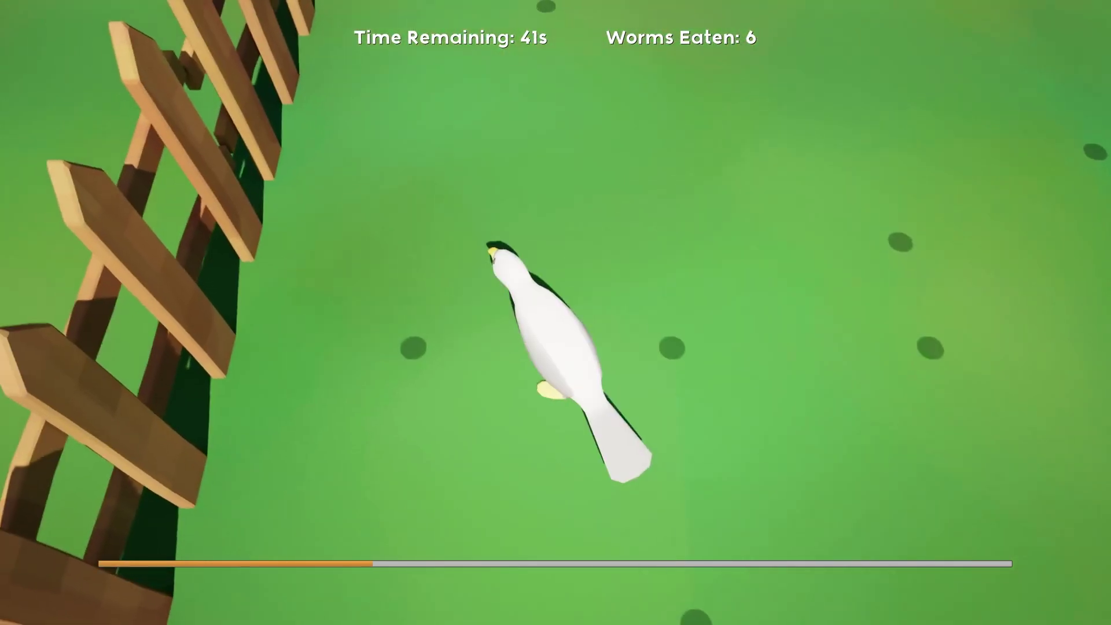
key(Left)
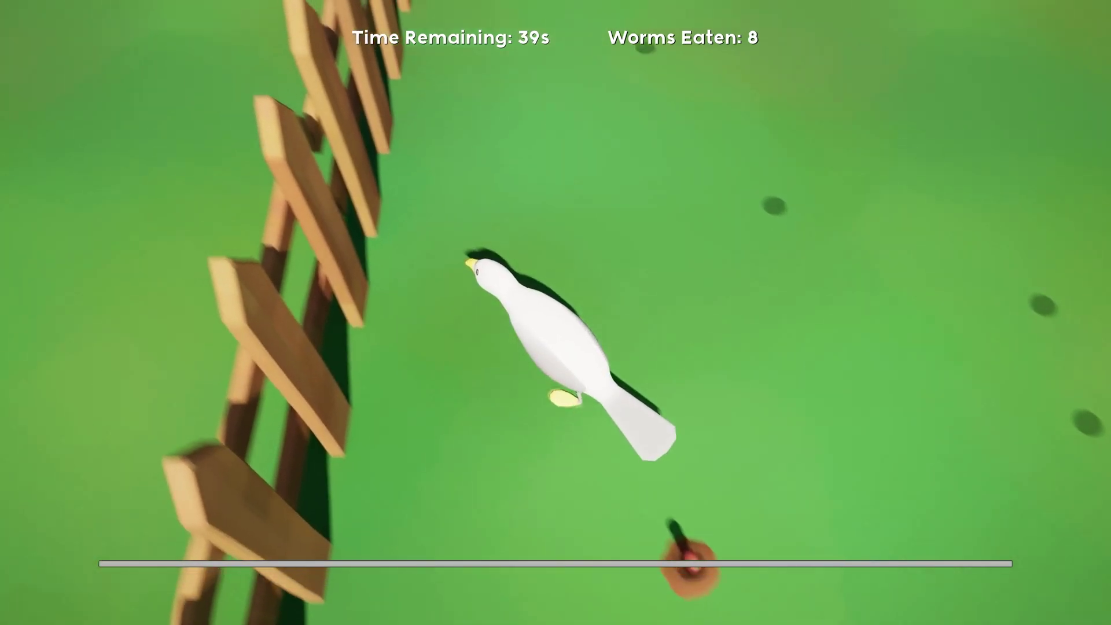
key(Down)
key(Left)
key(Right)
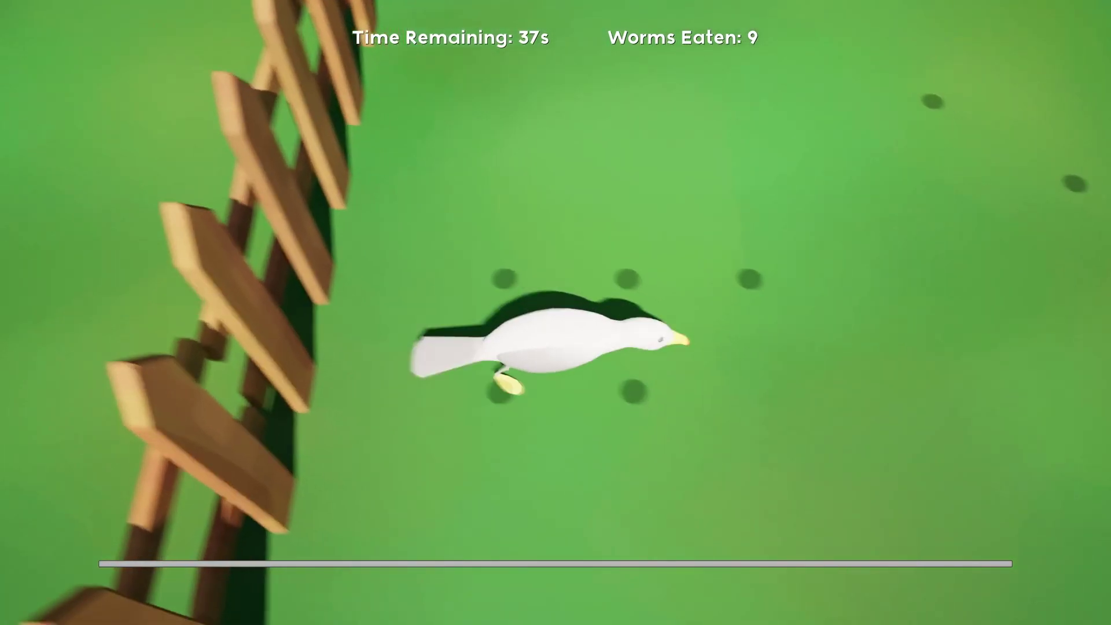
key(Up)
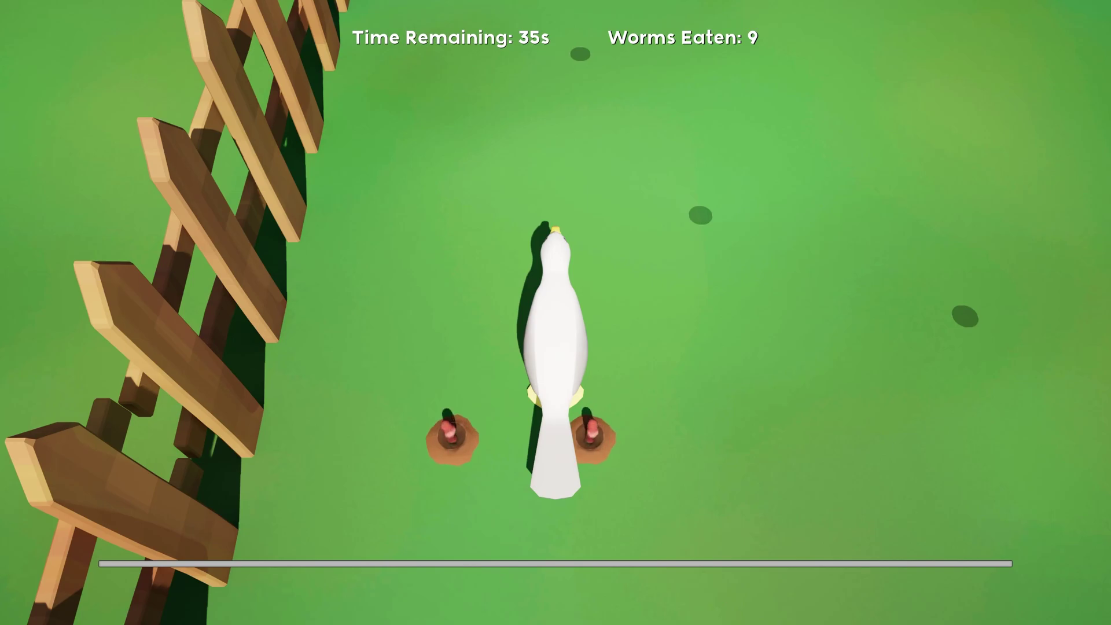
key(Down)
key(Left)
key(Up)
key(Right)
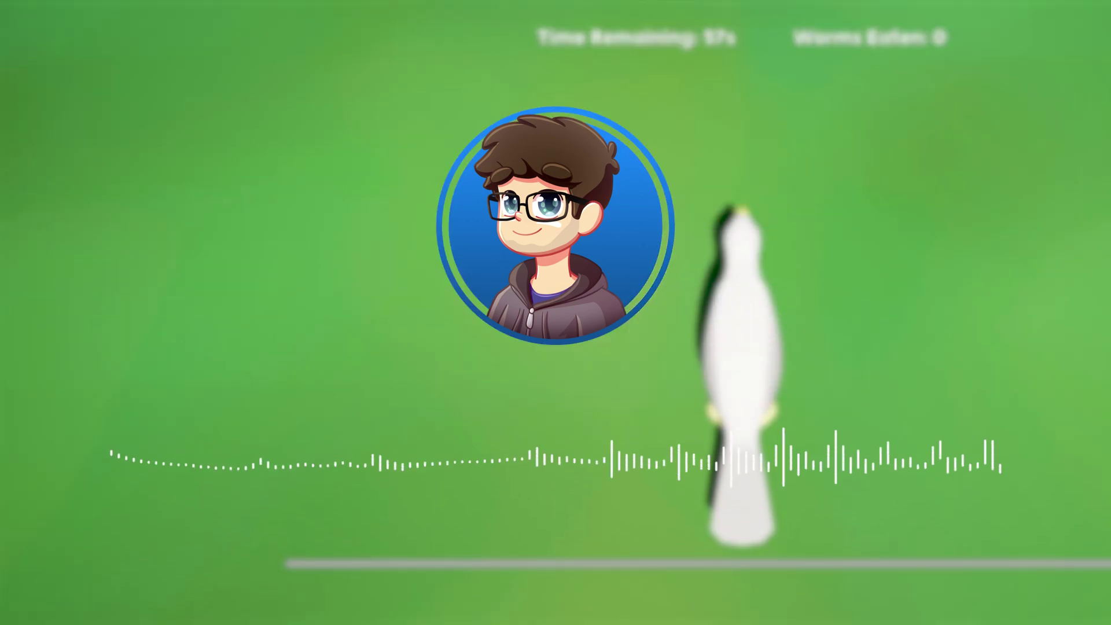
- Play a round, steering the seagull with the arrow keys to eat two worms
key(Right)
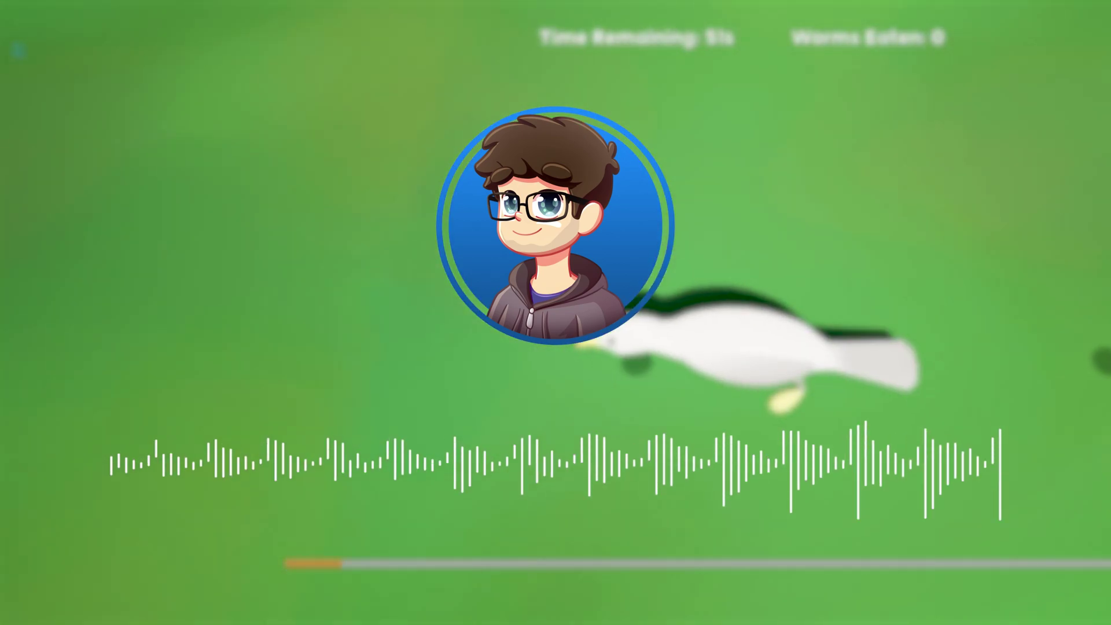
key(Up)
key(Right)
key(Down)
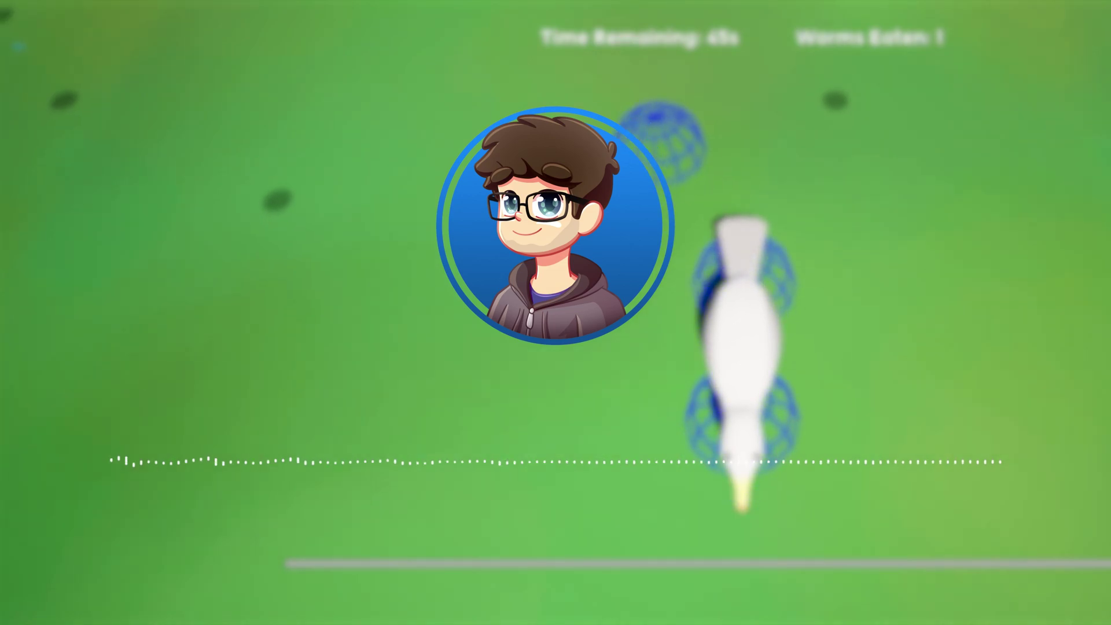
key(Right)
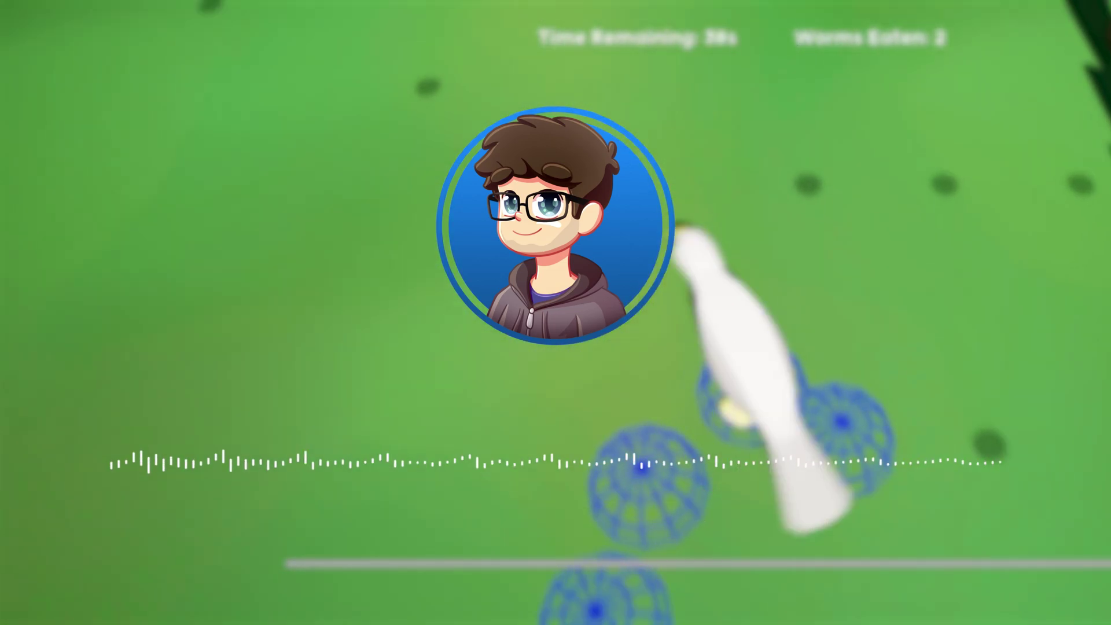
key(Right)
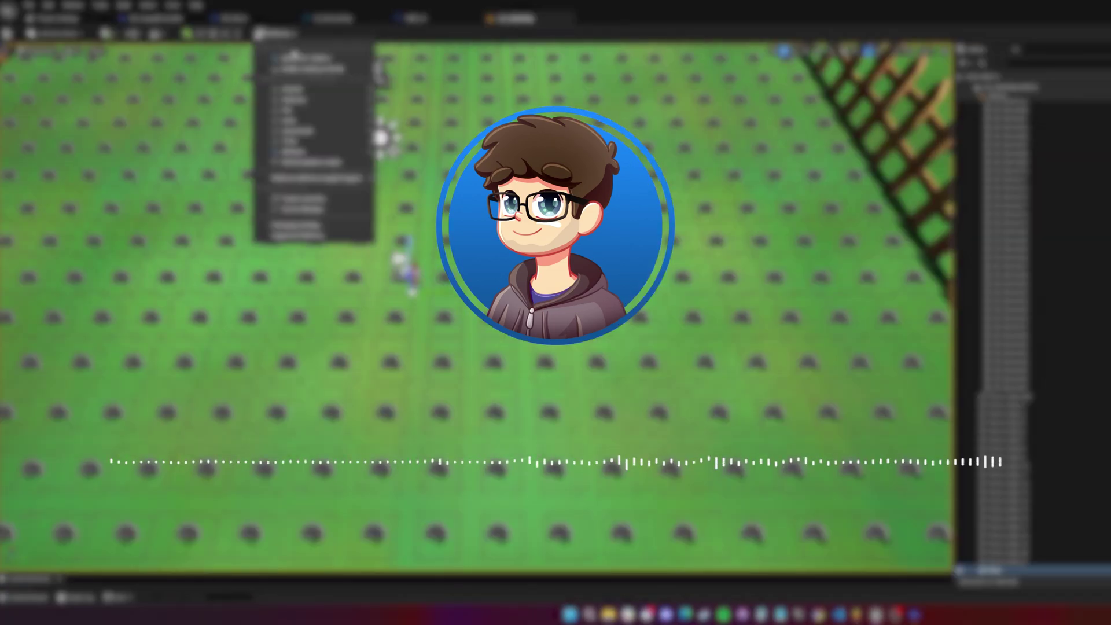
- Enable sprite icons in the viewport, then wire new connections into the right-hand blueprint node
mouse_move(313, 151)
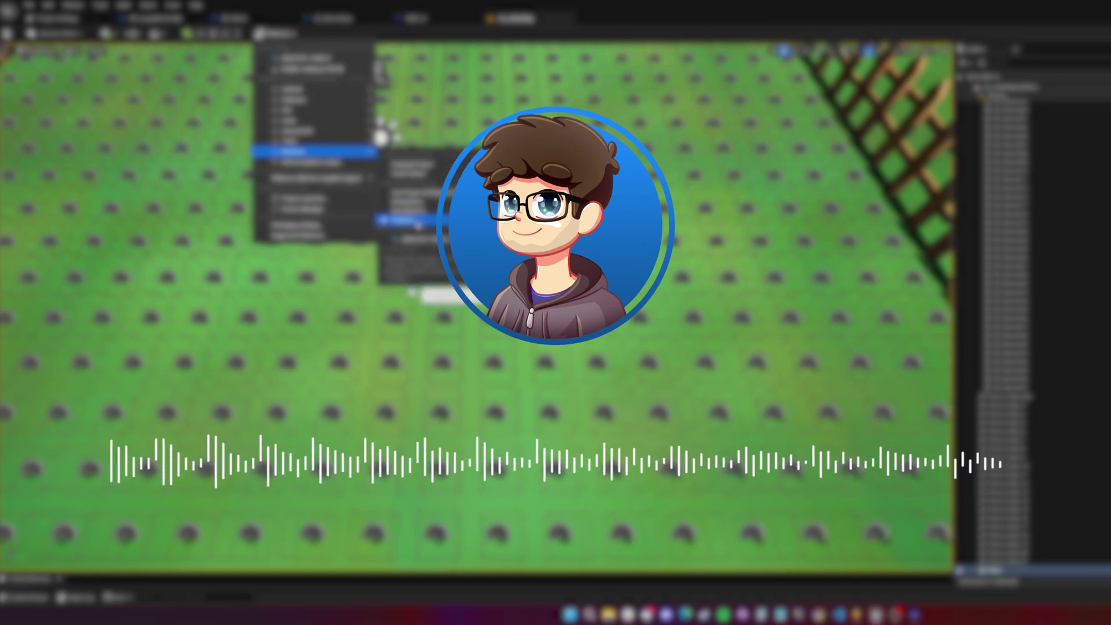
click(416, 221)
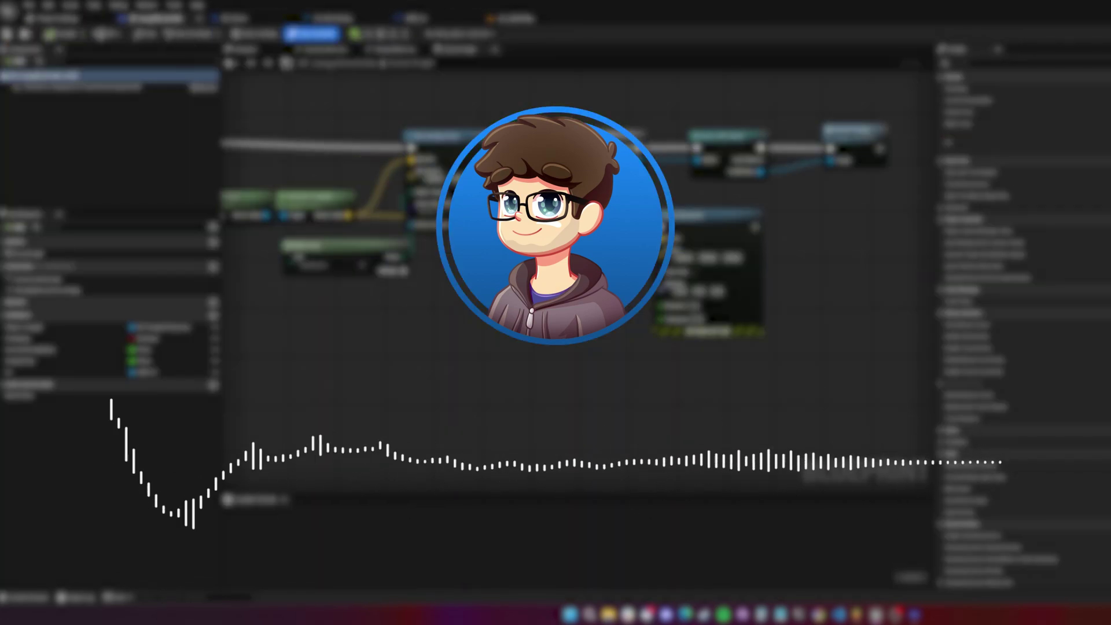
click(456, 49)
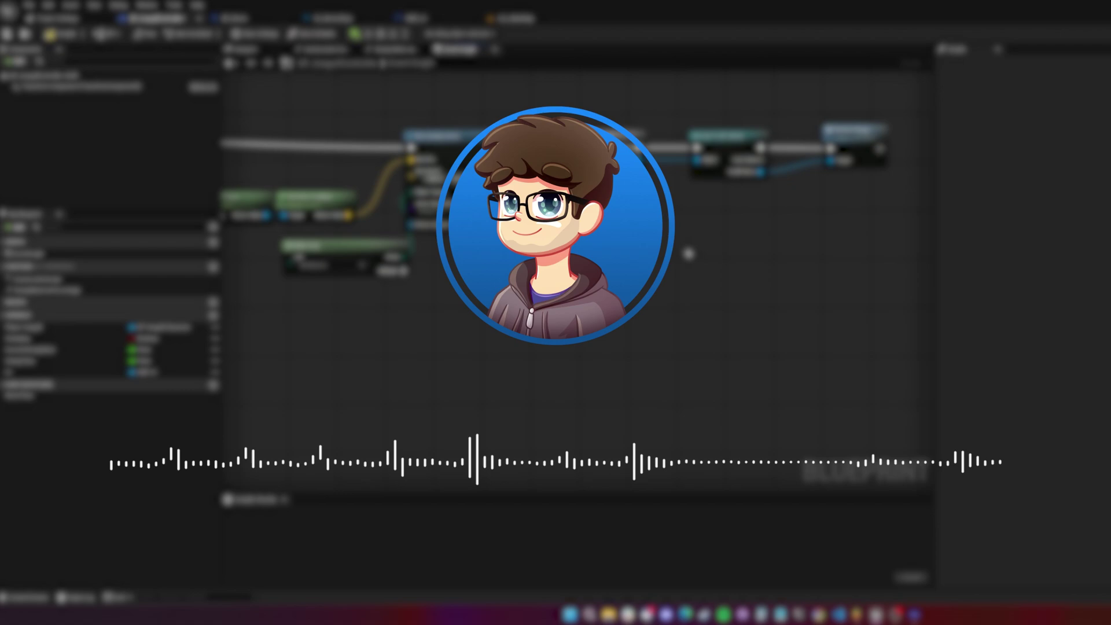
scroll(650, 361, up, 3)
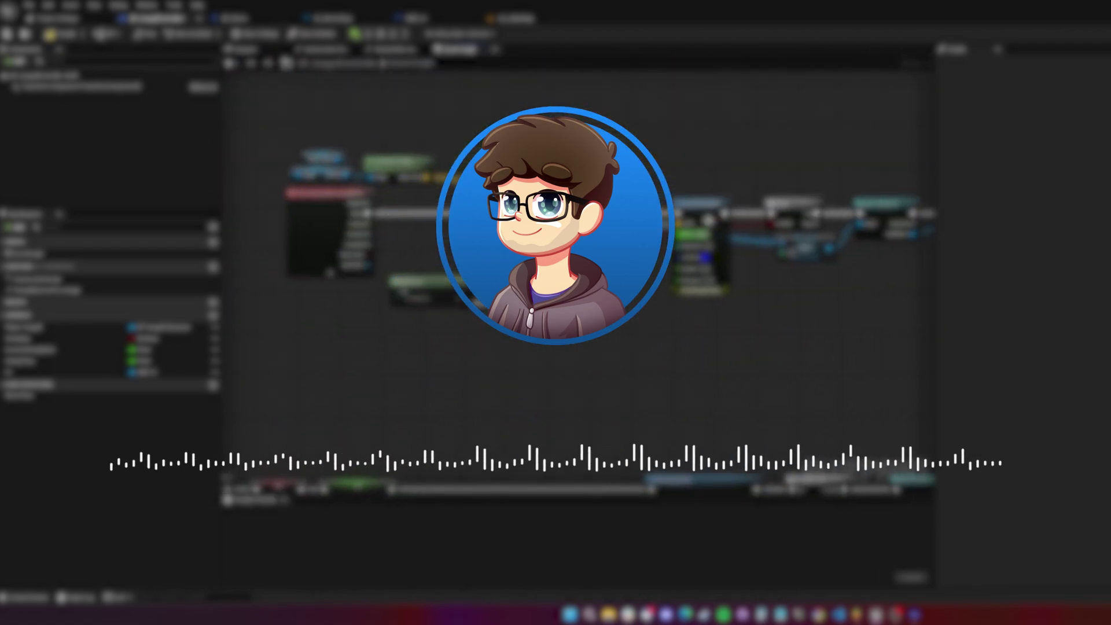
drag(774, 228, 771, 200)
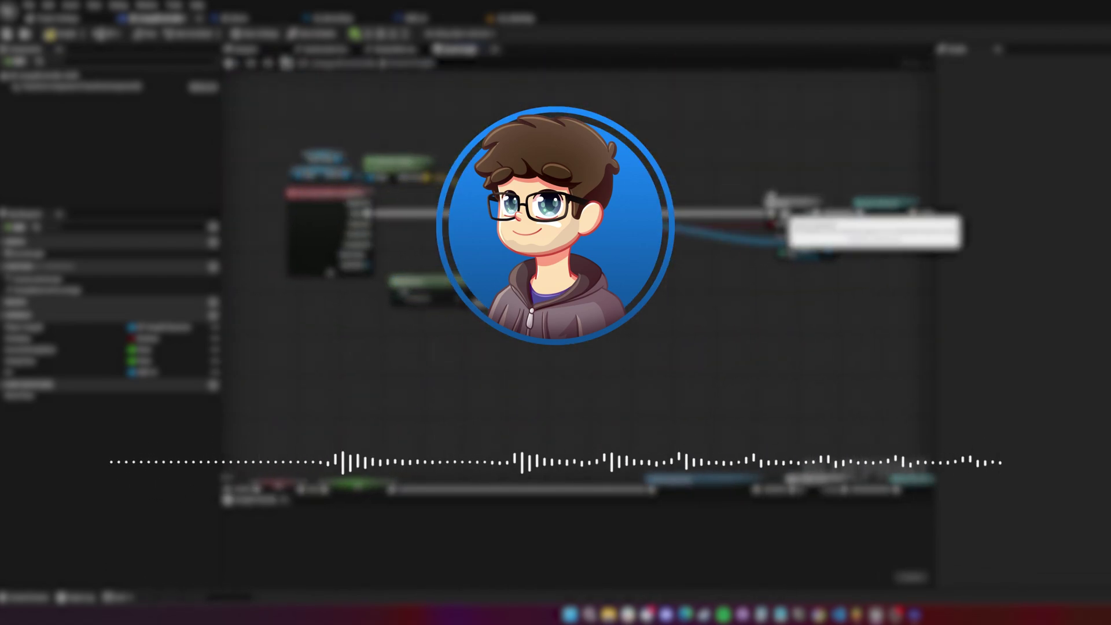